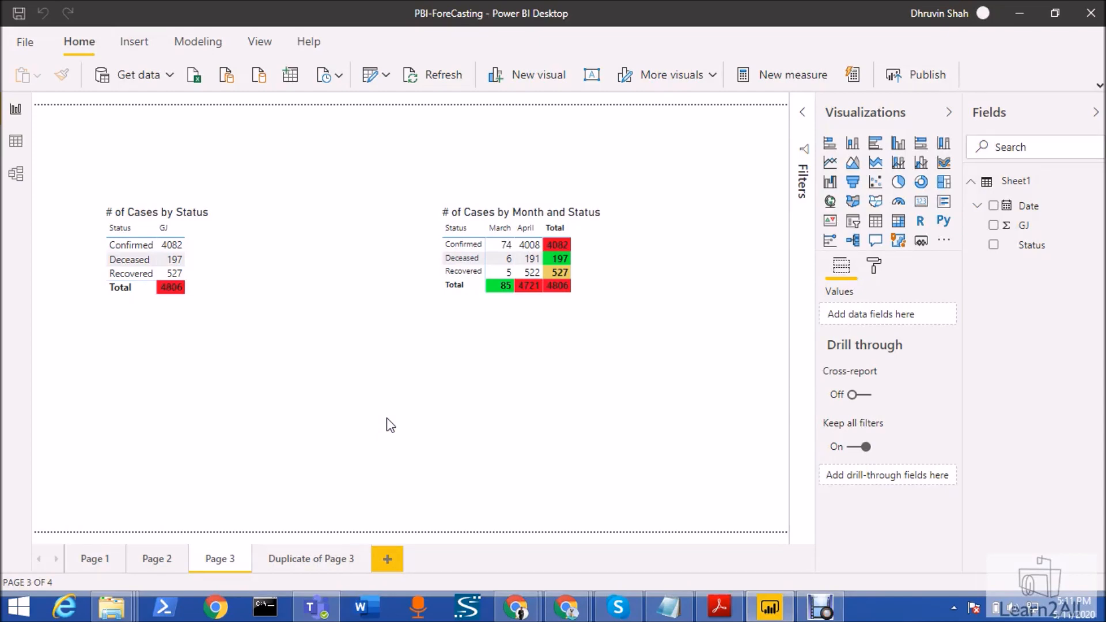
# Select the "# of Cases by Status" table on the Duplicate of Page 3 report page
pyautogui.click(390, 425)
pyautogui.click(317, 561)
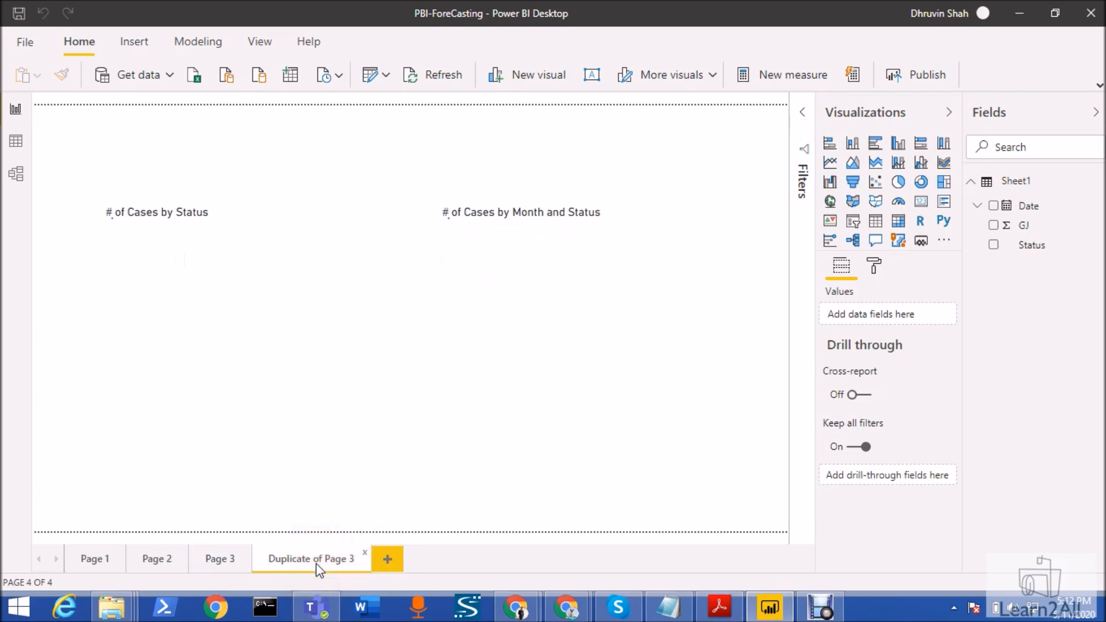
pyautogui.click(210, 296)
pyautogui.click(203, 291)
pyautogui.click(208, 289)
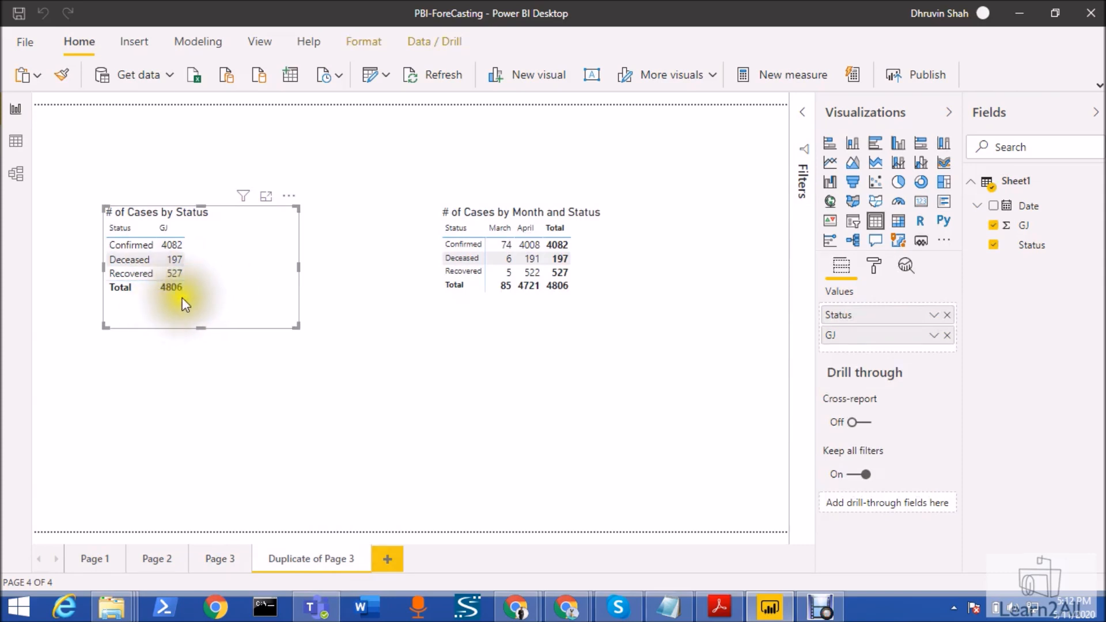
# Turn on background color conditional formatting for the GJ field of the "# of Cases by Status" table
pyautogui.click(872, 271)
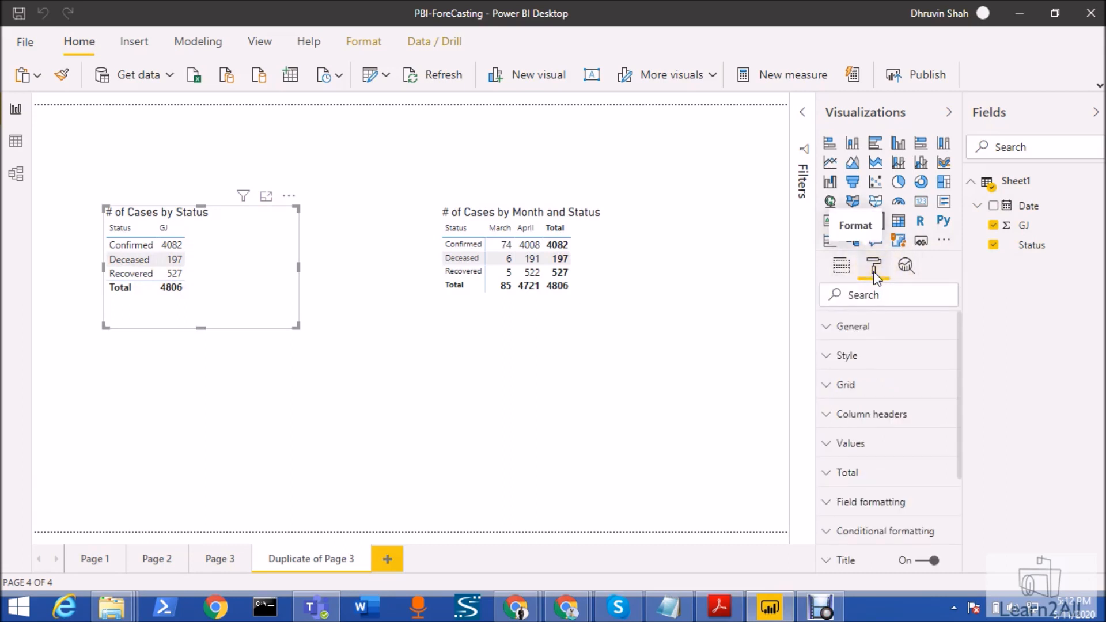
pyautogui.click(852, 530)
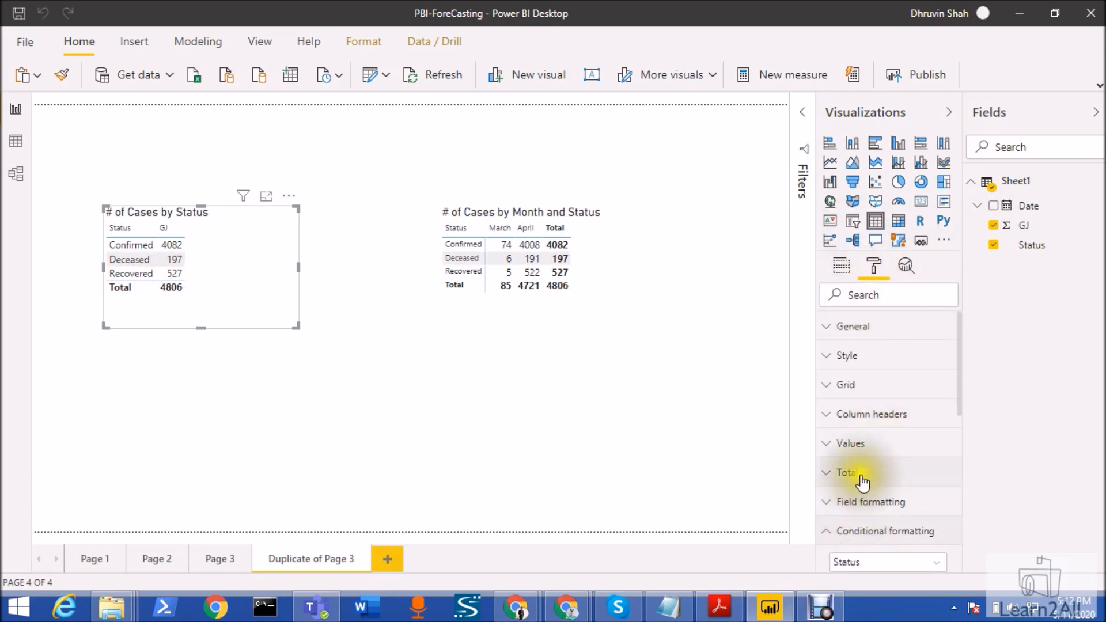
pyautogui.scroll(-4, 860, 460)
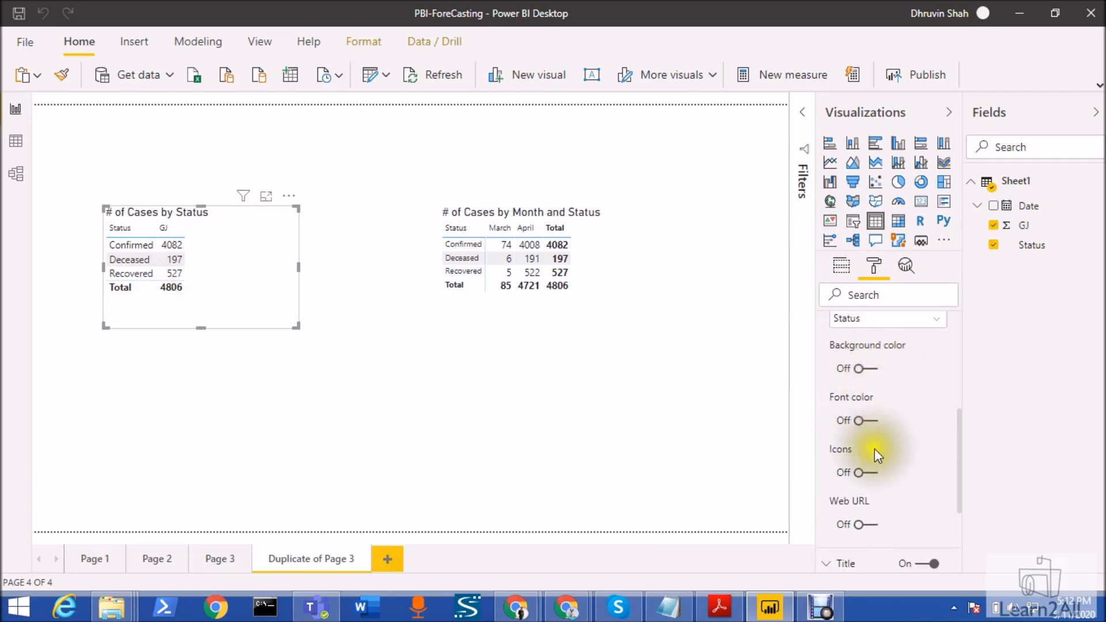
pyautogui.click(884, 321)
pyautogui.click(881, 355)
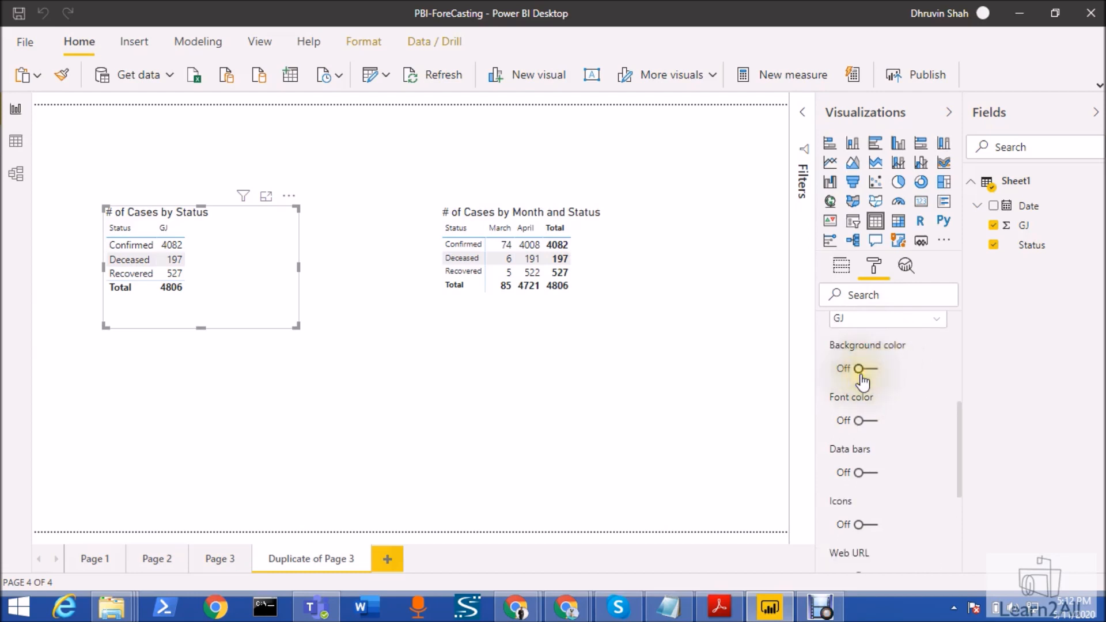
pyautogui.click(859, 369)
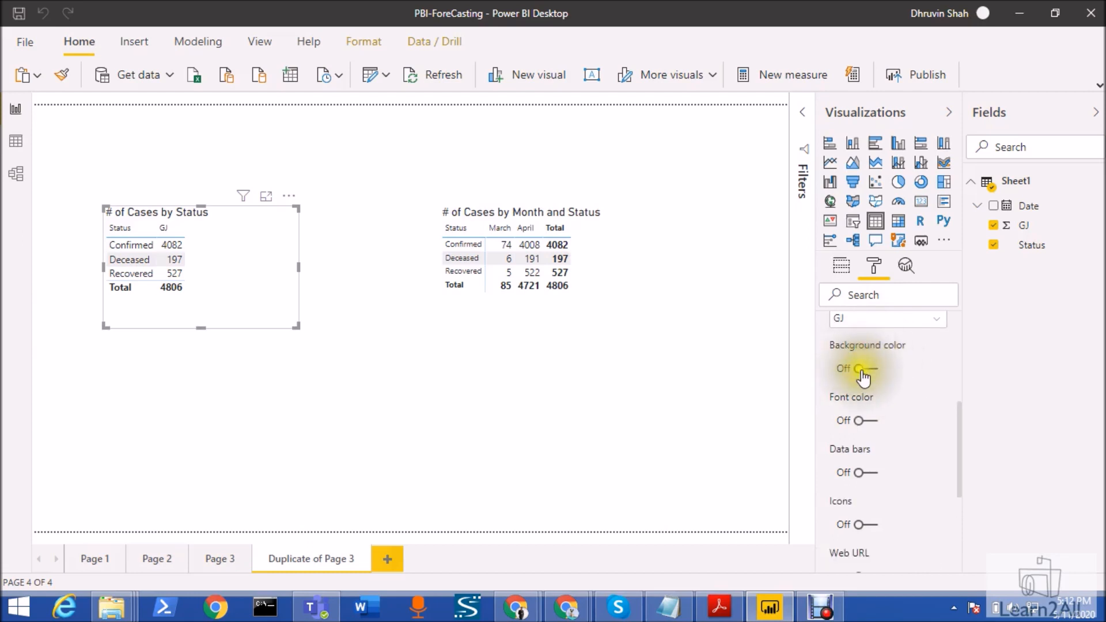
# Open the advanced background color settings for GJ and set the formatting to Rules
pyautogui.click(881, 397)
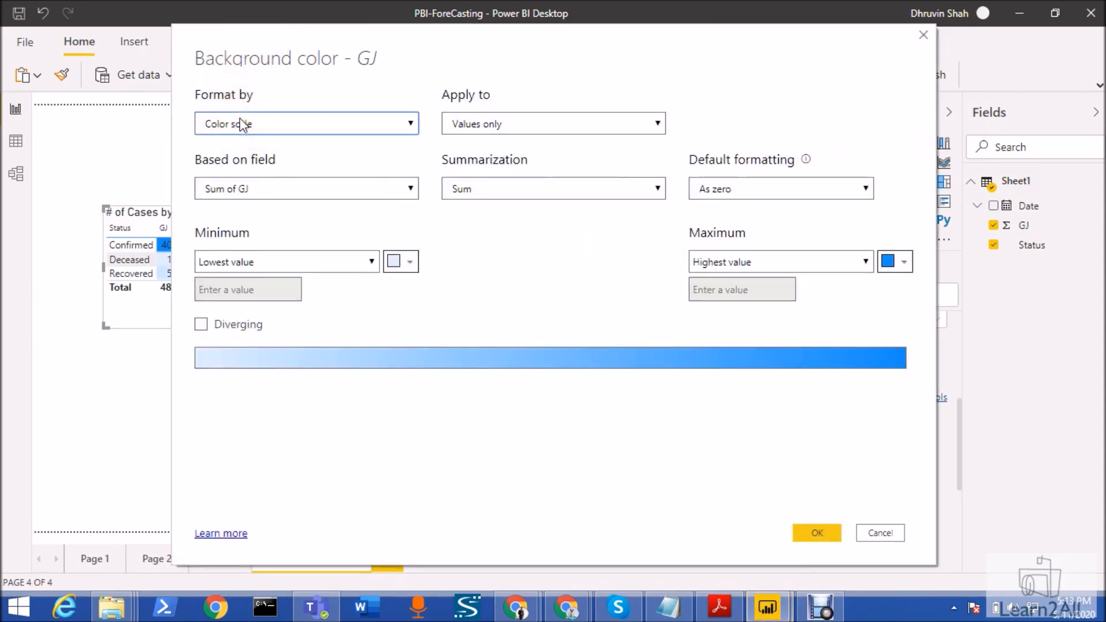
pyautogui.click(271, 121)
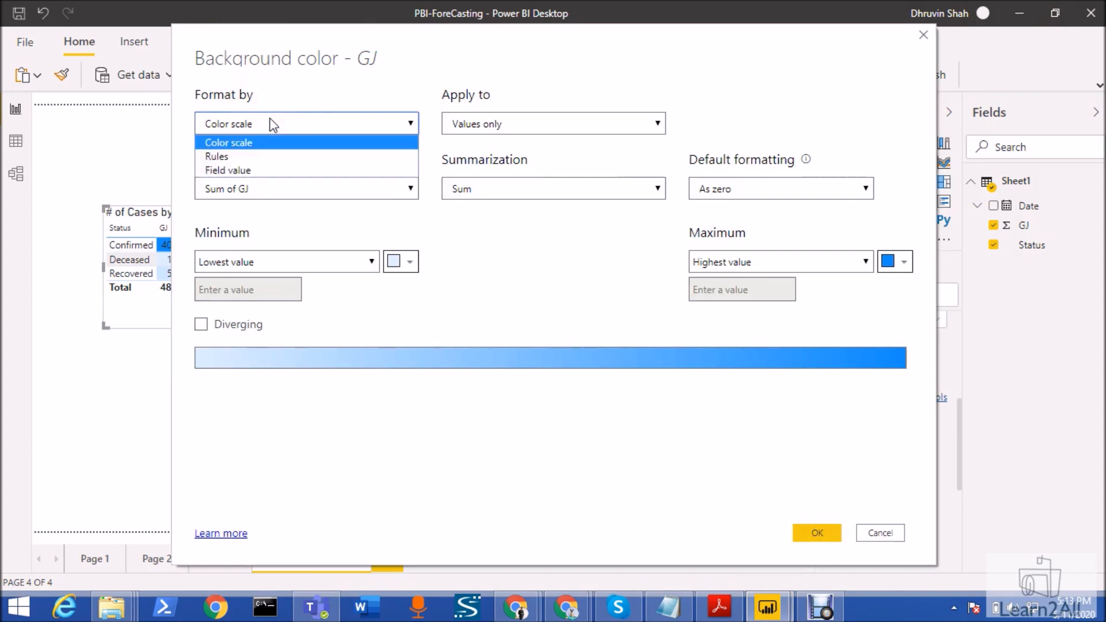
pyautogui.click(269, 157)
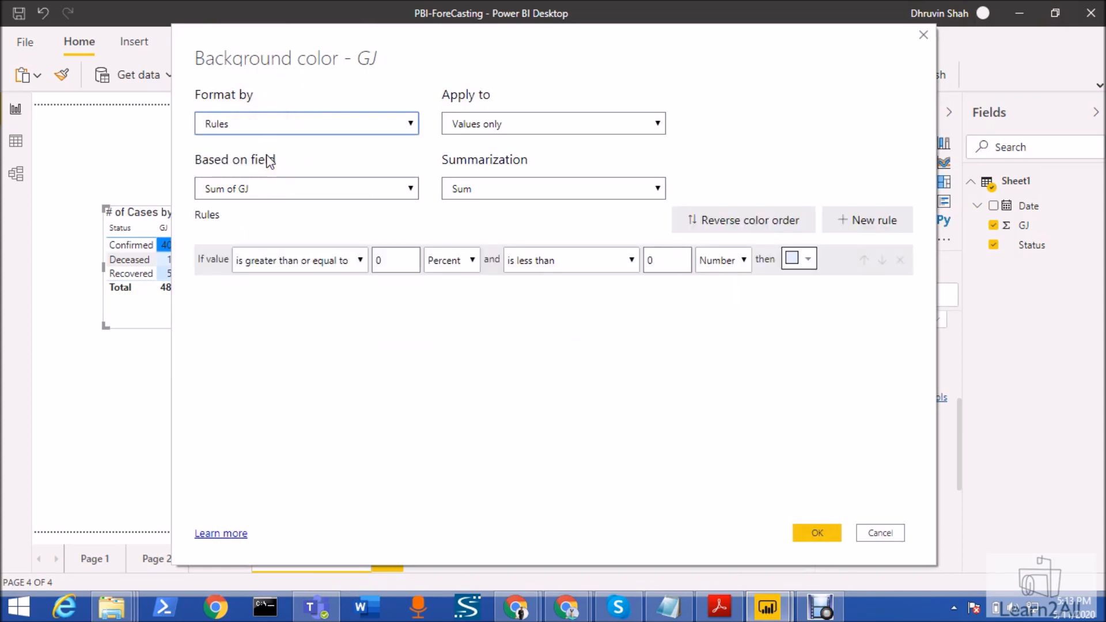
# Try the Apply to options for the GJ background color and settle on Totals only
pyautogui.click(478, 127)
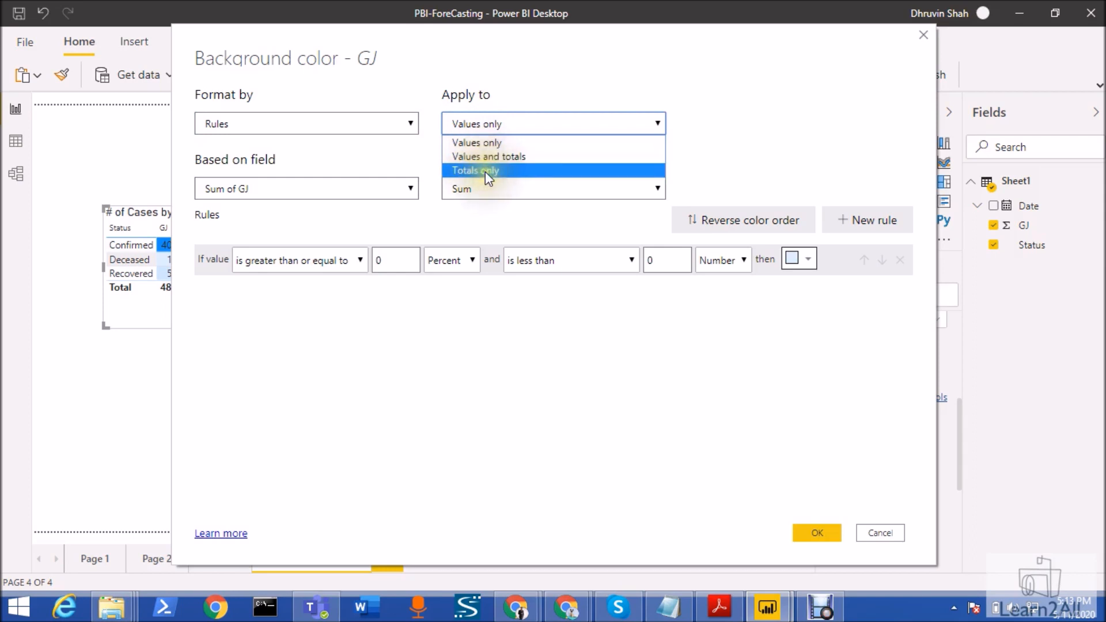
pyautogui.click(488, 172)
pyautogui.click(500, 129)
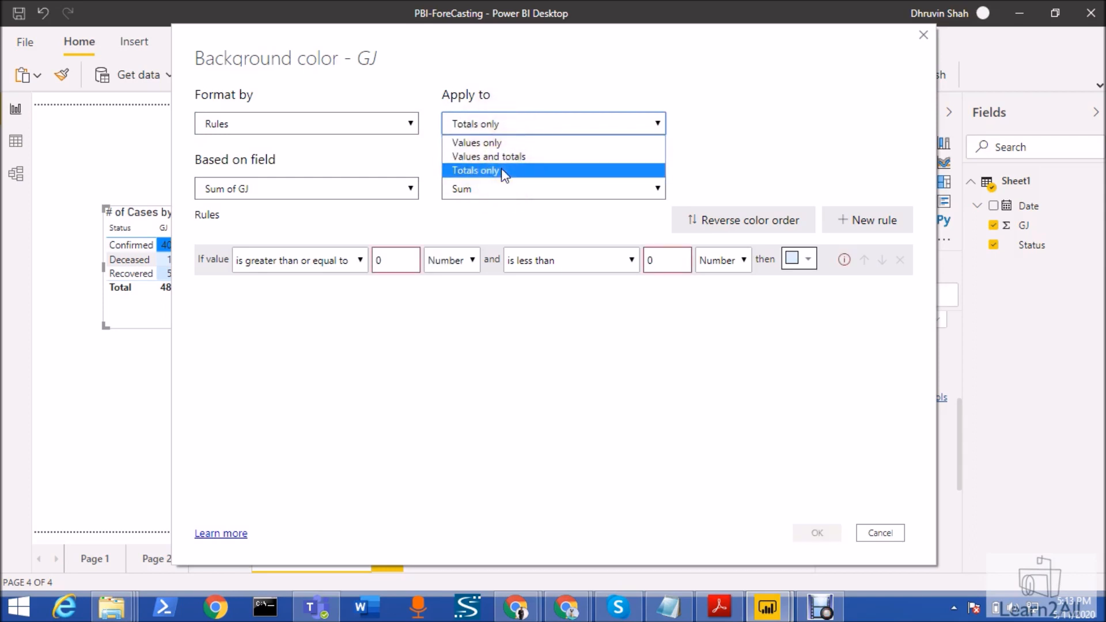
pyautogui.click(501, 170)
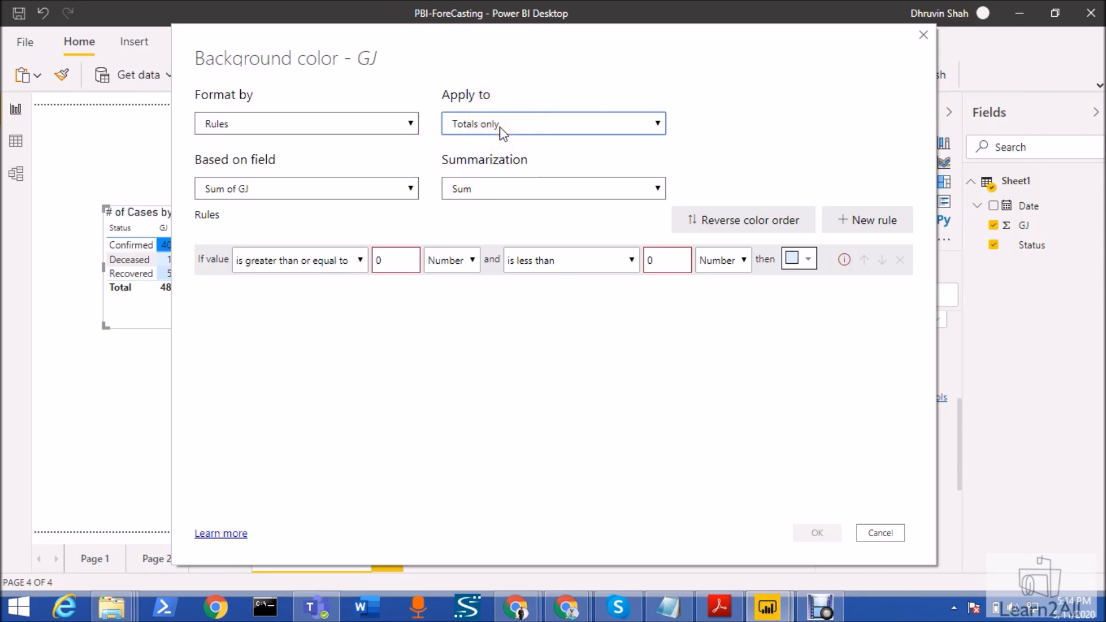
pyautogui.click(500, 129)
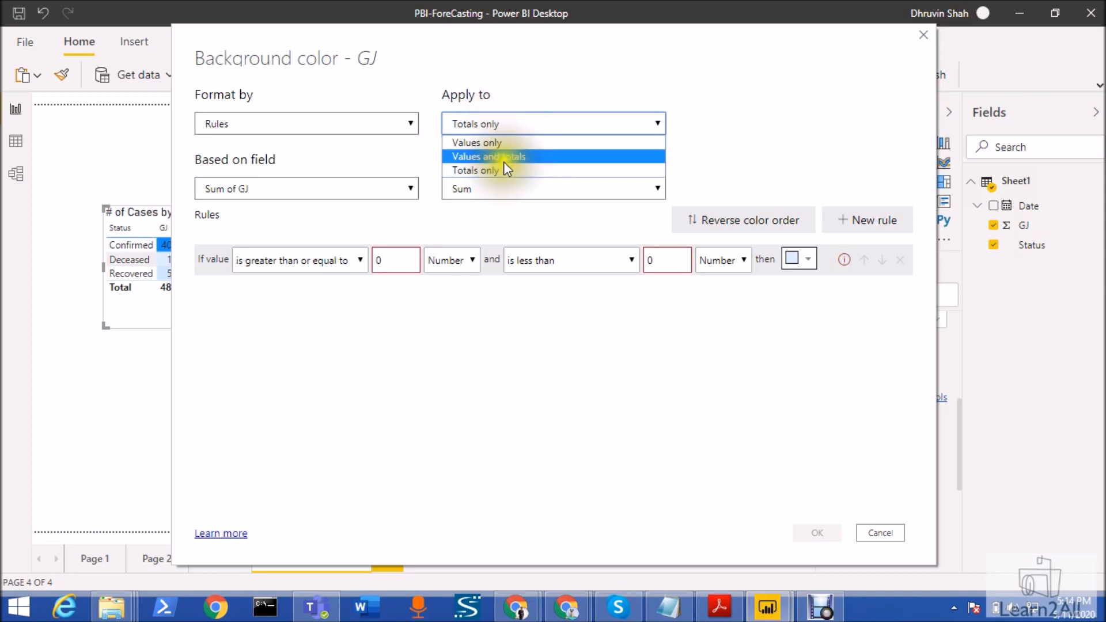
pyautogui.click(504, 161)
pyautogui.click(509, 129)
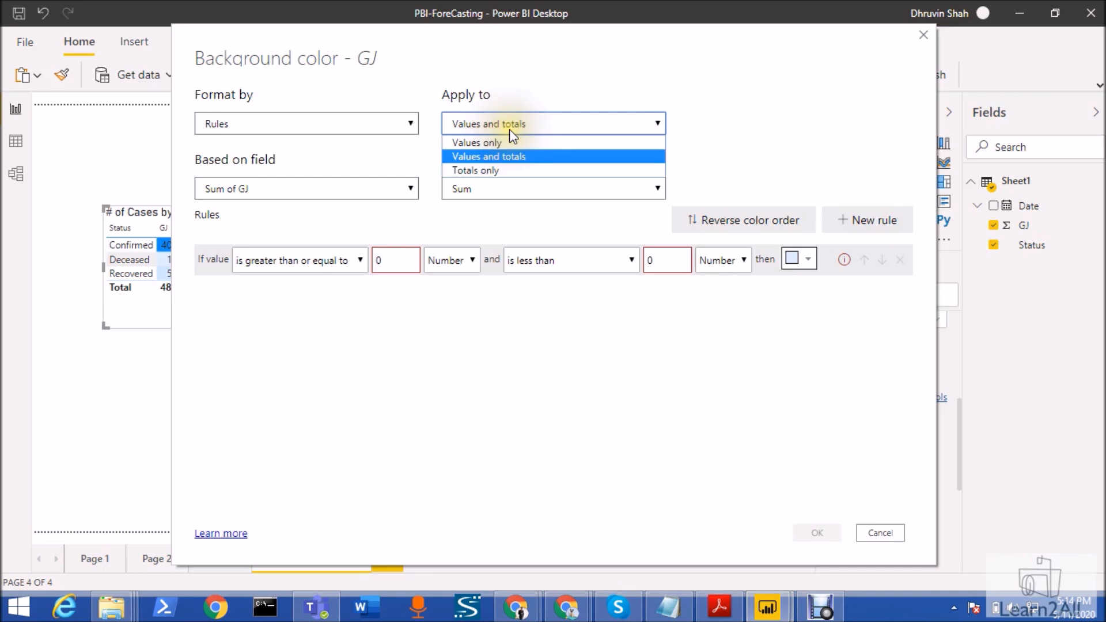
pyautogui.click(499, 172)
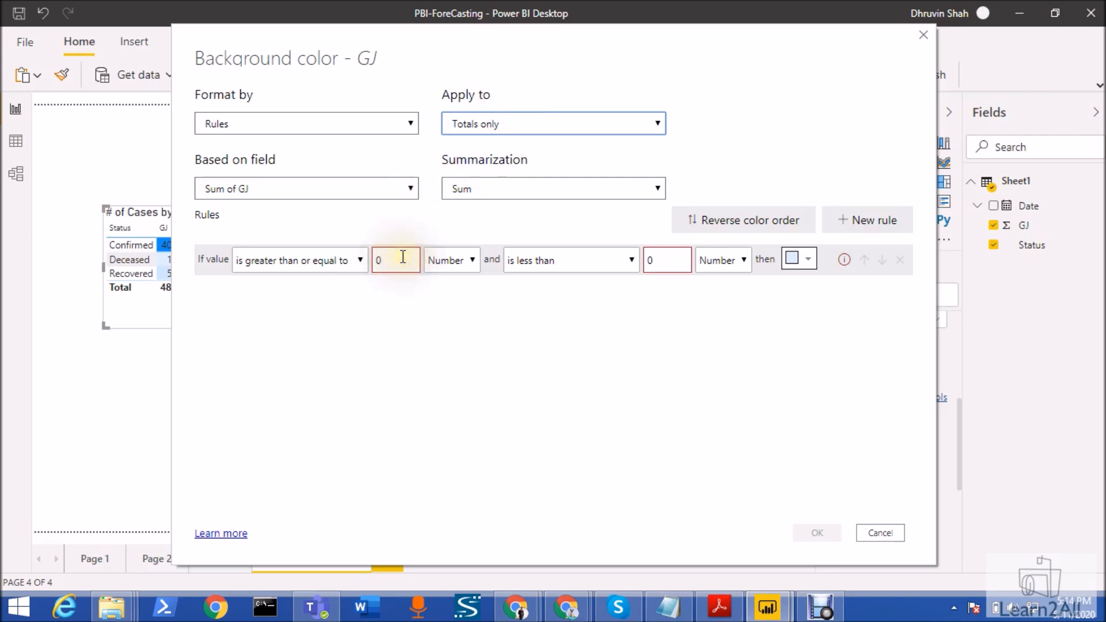
# Define the first rule so values greater than or equal to 0 and less than 200 get a green background
pyautogui.moveTo(412, 32); pyautogui.dragTo(565, 42)
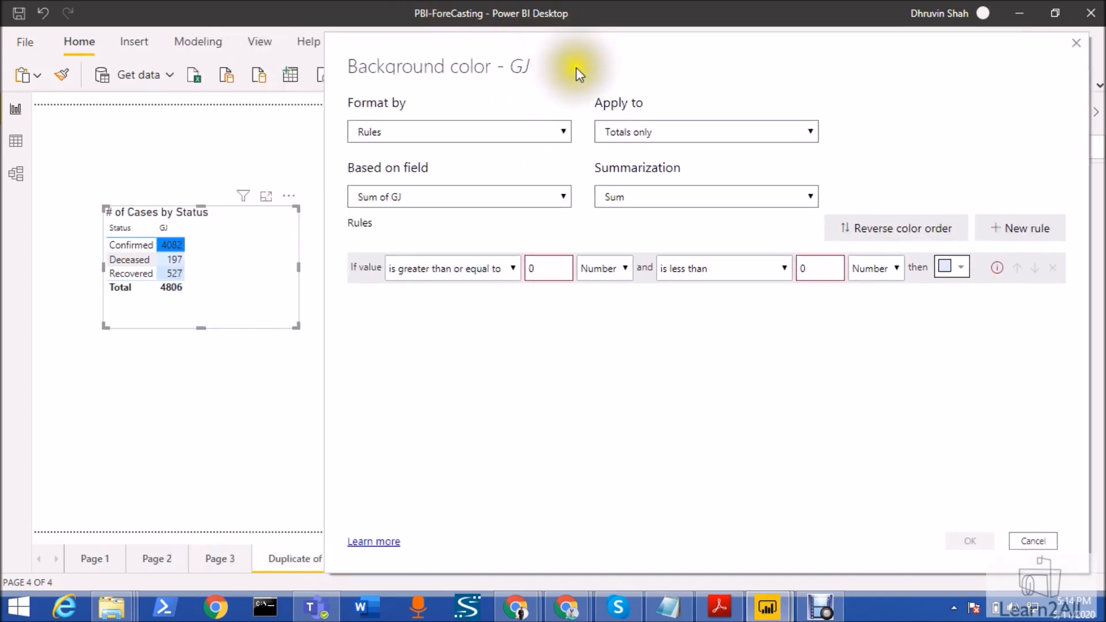
pyautogui.click(505, 273)
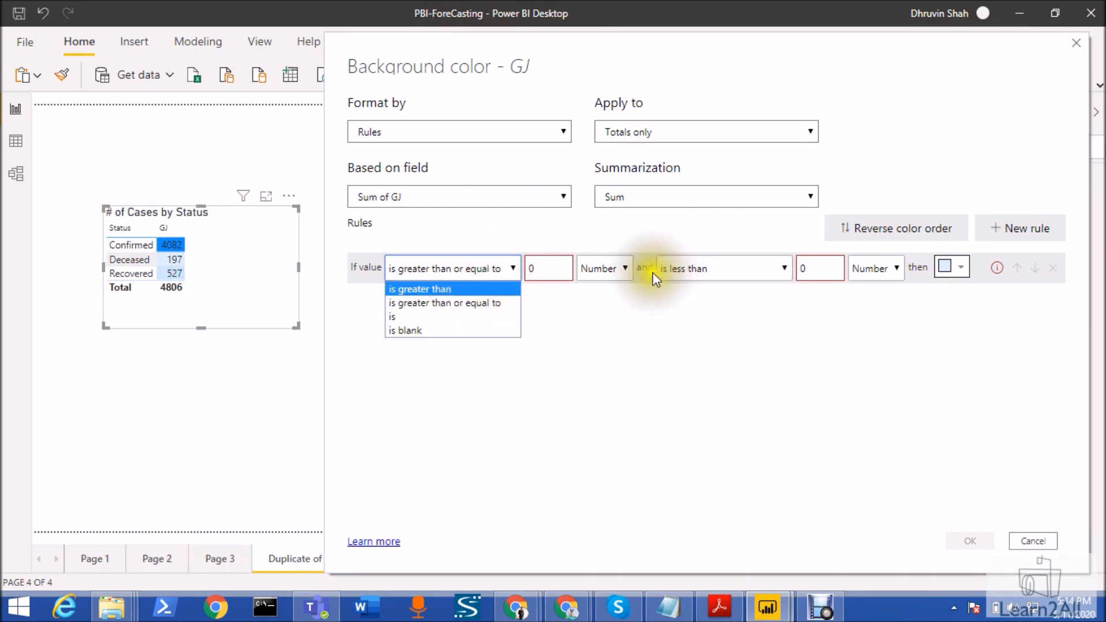
pyautogui.click(806, 268)
pyautogui.write('200')
pyautogui.click(947, 268)
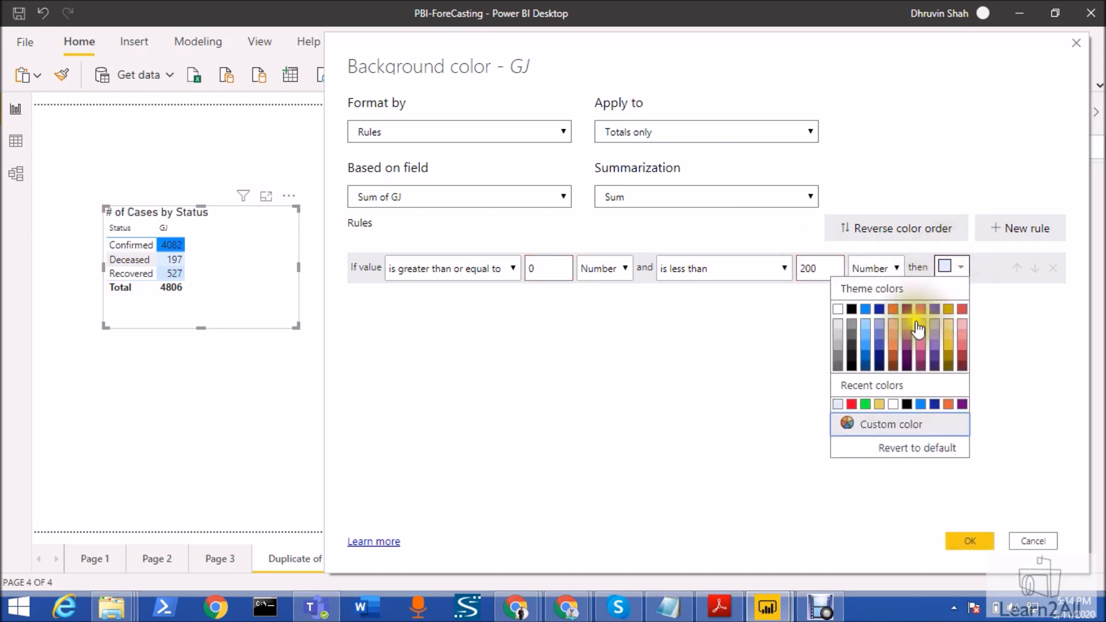
pyautogui.click(865, 403)
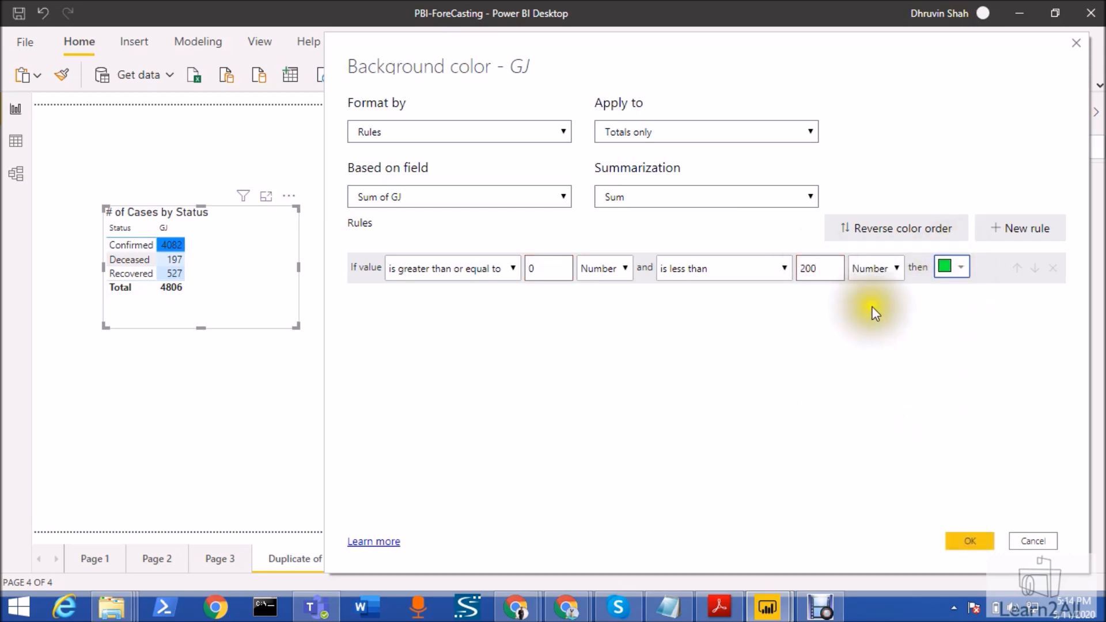
# Add a second rule giving values from 200 to less than 3000 a yellow background
pyautogui.click(1022, 229)
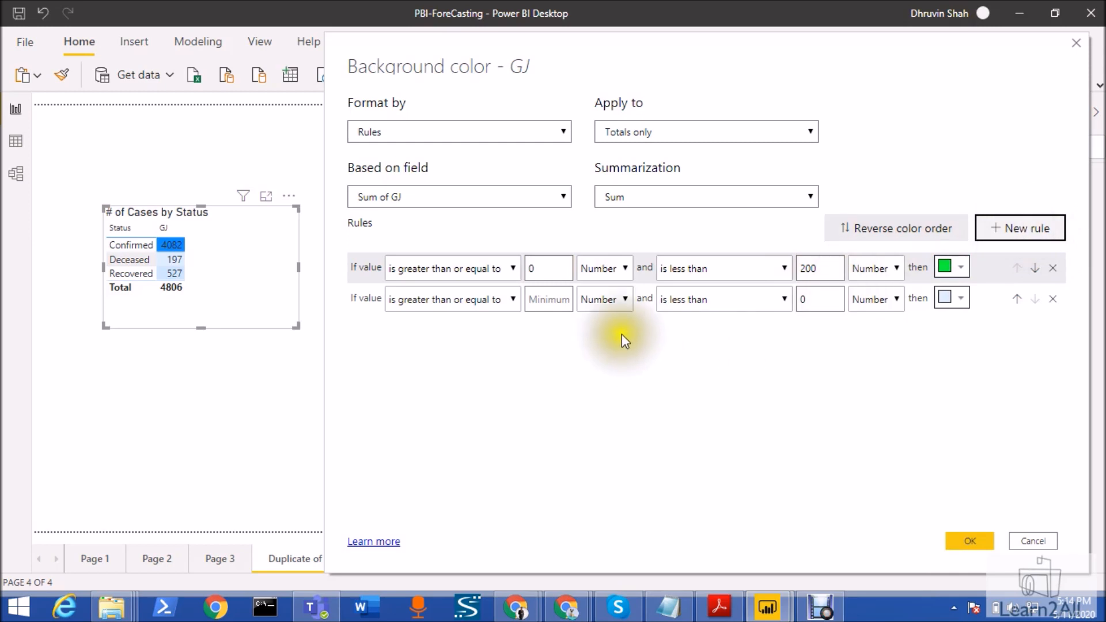
pyautogui.click(556, 299)
pyautogui.write('200')
pyautogui.click(831, 298)
pyautogui.write('3000')
pyautogui.click(951, 298)
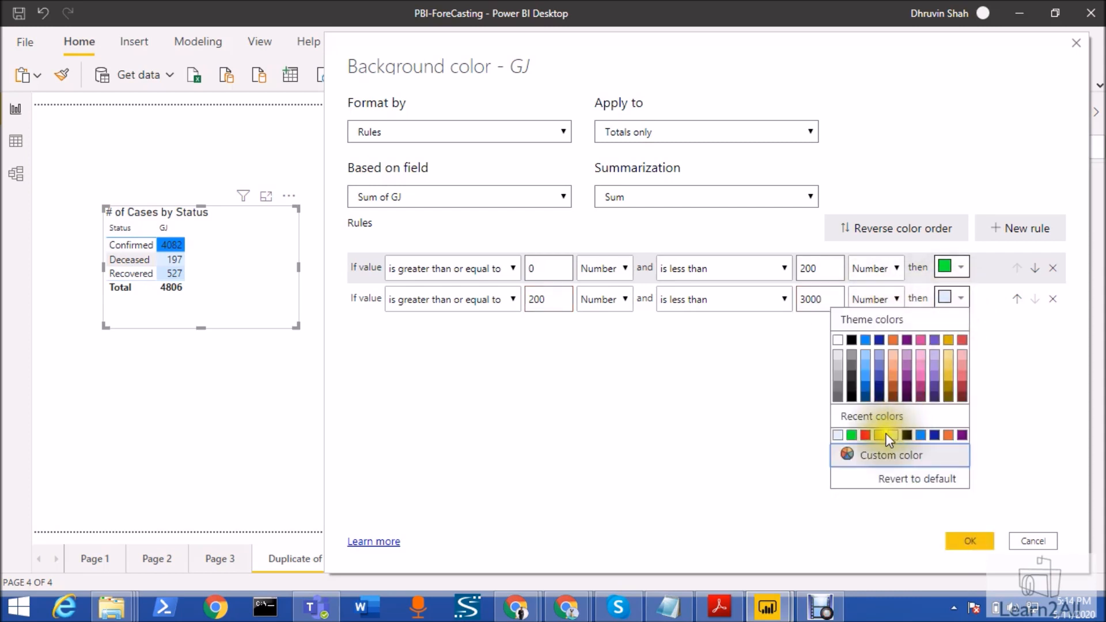
pyautogui.click(886, 435)
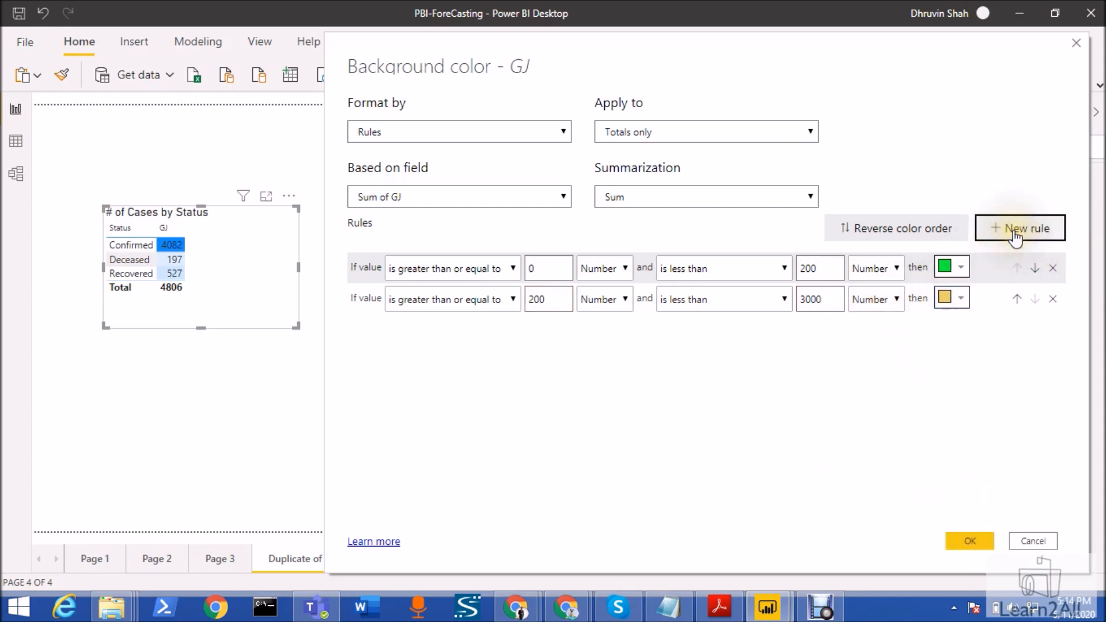
# Add a third rule giving values from 3000 to less than 10000 a red background, and apply the rules to the table
pyautogui.click(1014, 236)
pyautogui.click(555, 331)
pyautogui.write('3000')
pyautogui.click(839, 330)
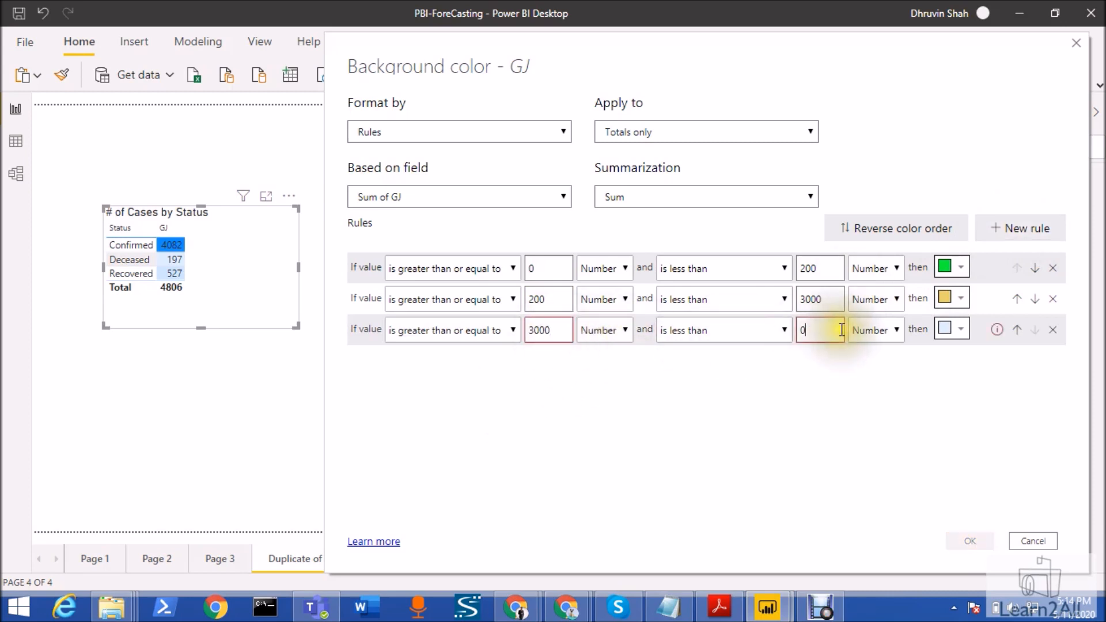
pyautogui.write('10000')
pyautogui.click(952, 330)
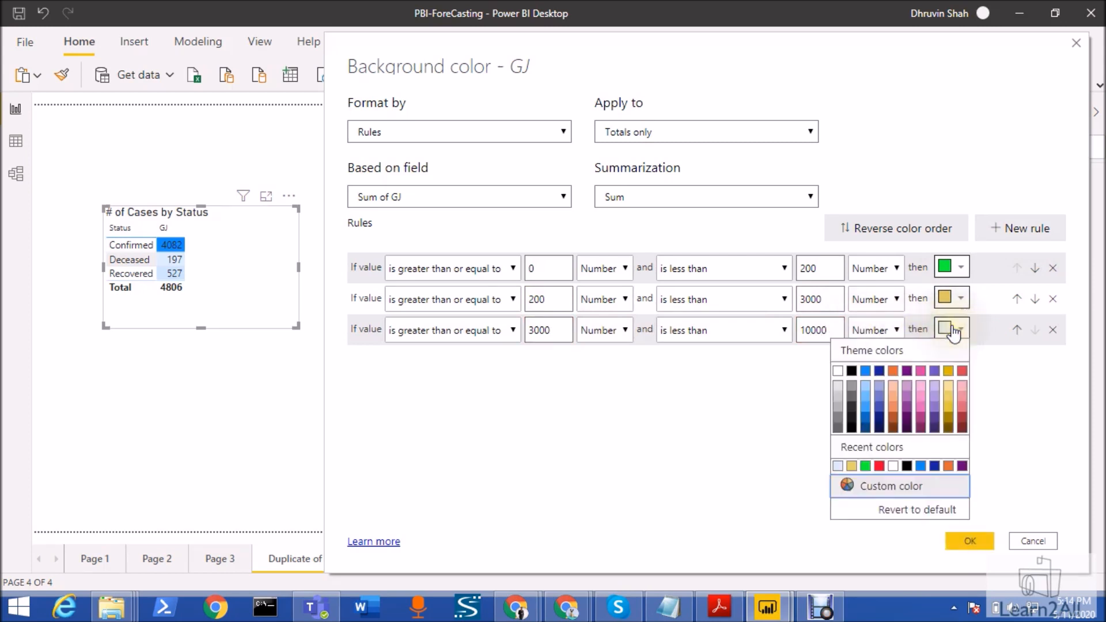
pyautogui.click(878, 466)
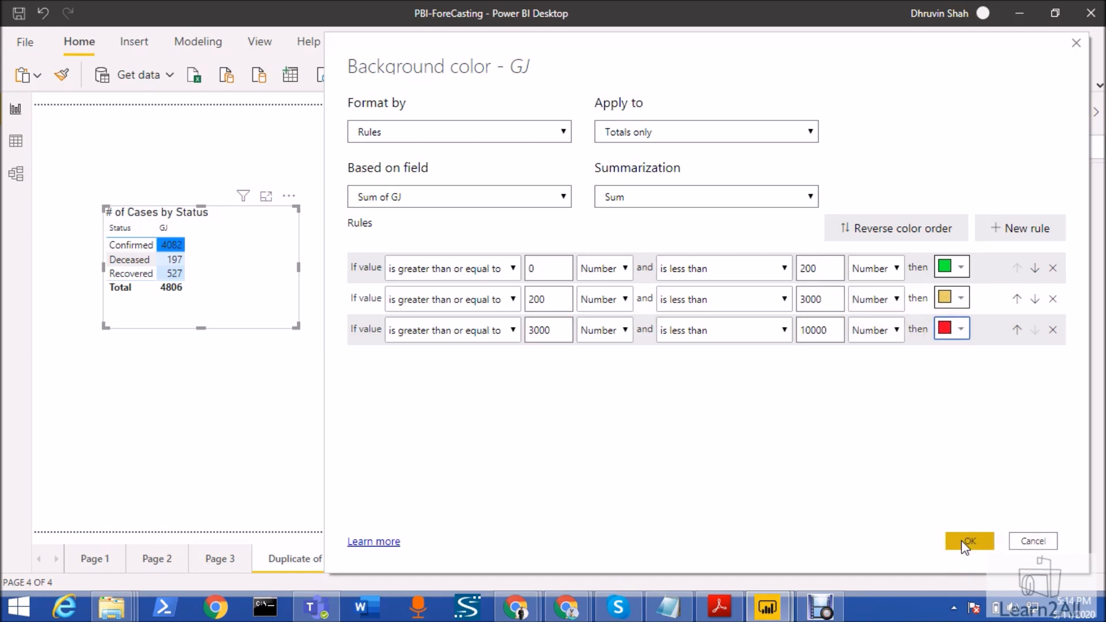
pyautogui.click(965, 544)
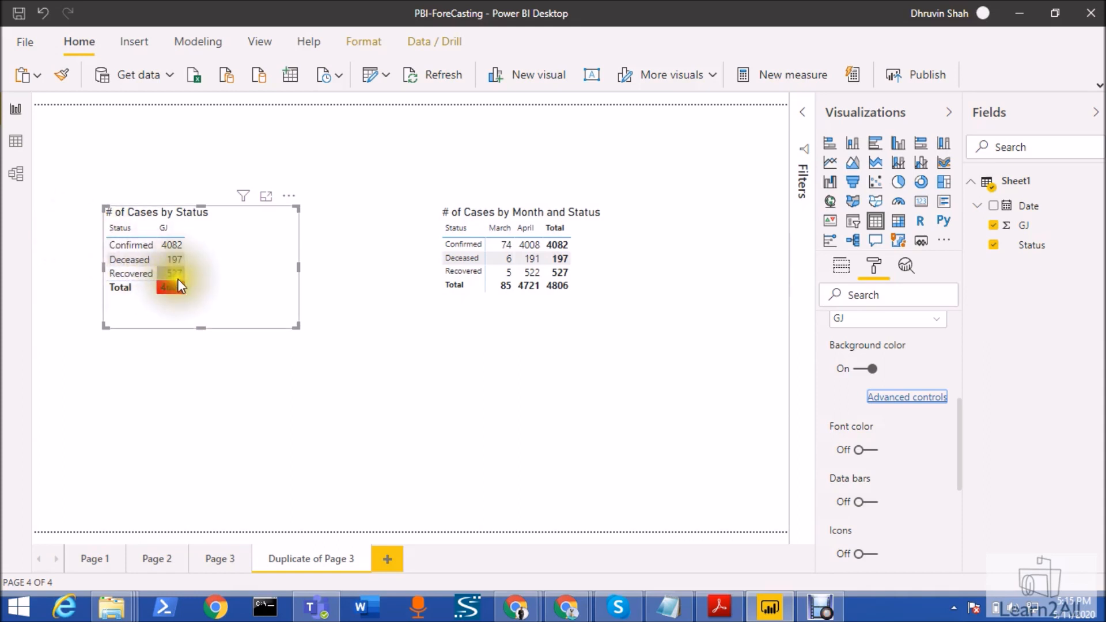
# Turn on background color conditional formatting for GJ in the "# of Cases by Month and Status" matrix and open its advanced settings
pyautogui.moveTo(174, 291)
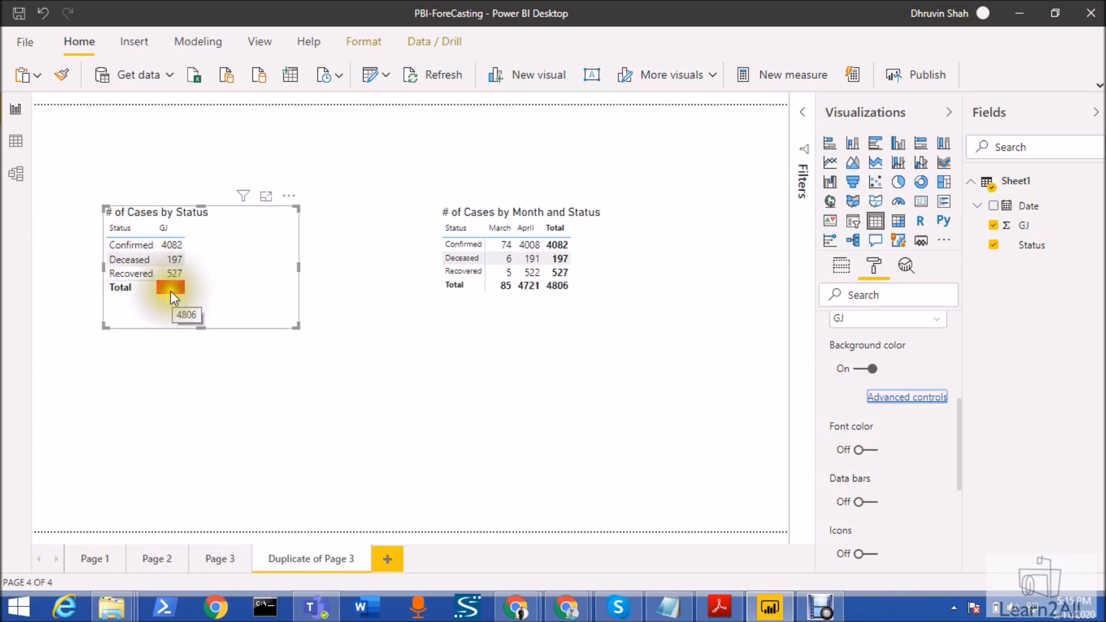
pyautogui.click(619, 261)
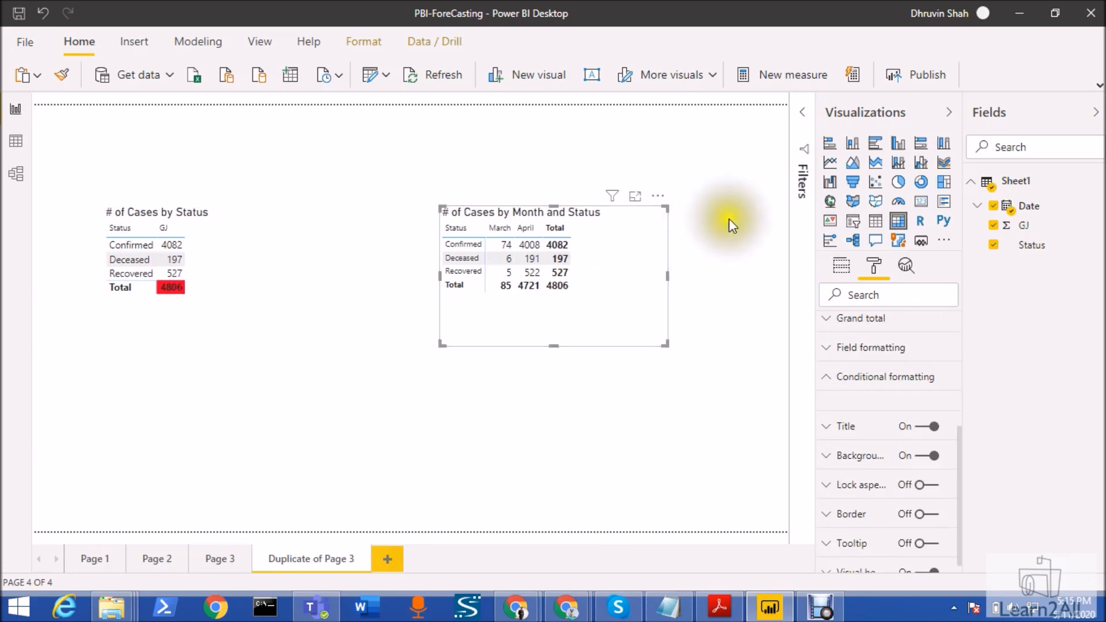
pyautogui.click(840, 266)
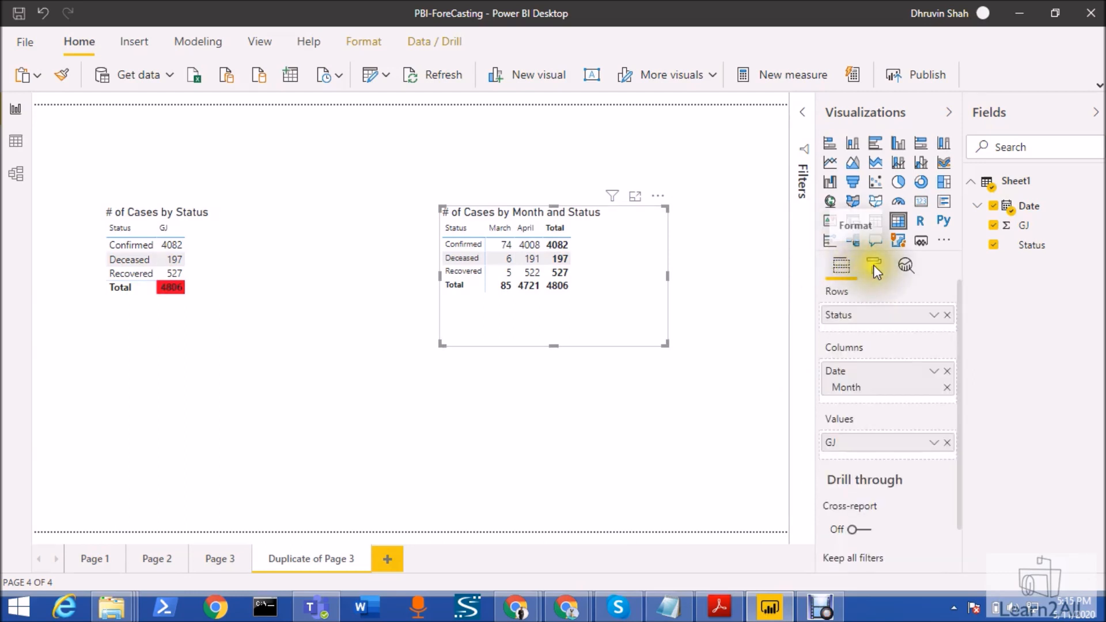
pyautogui.click(872, 266)
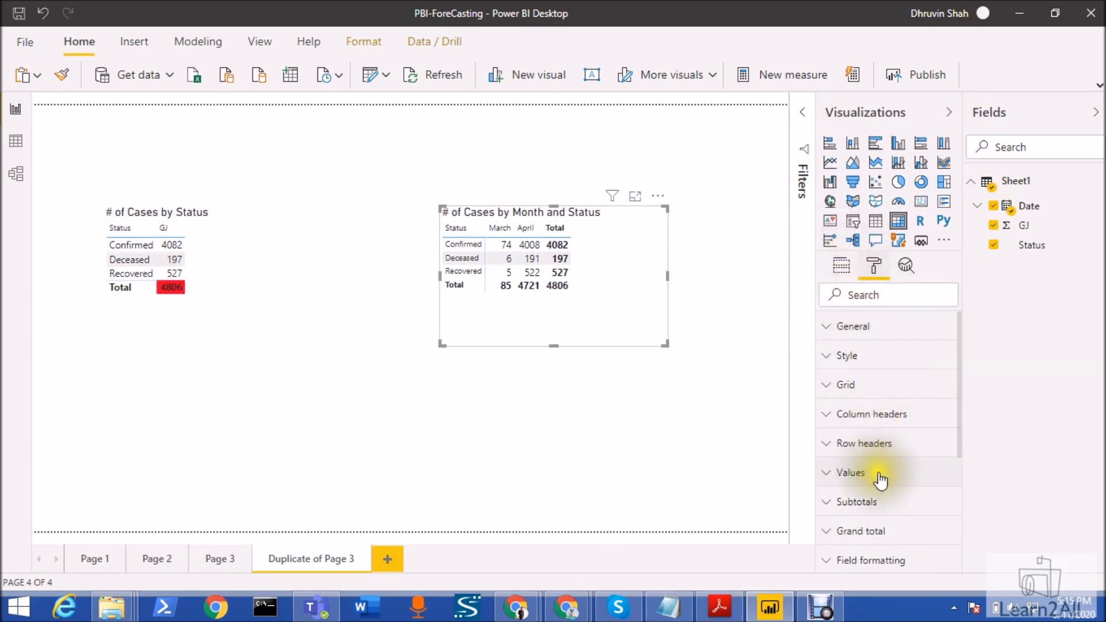
pyautogui.scroll(-2, 879, 477)
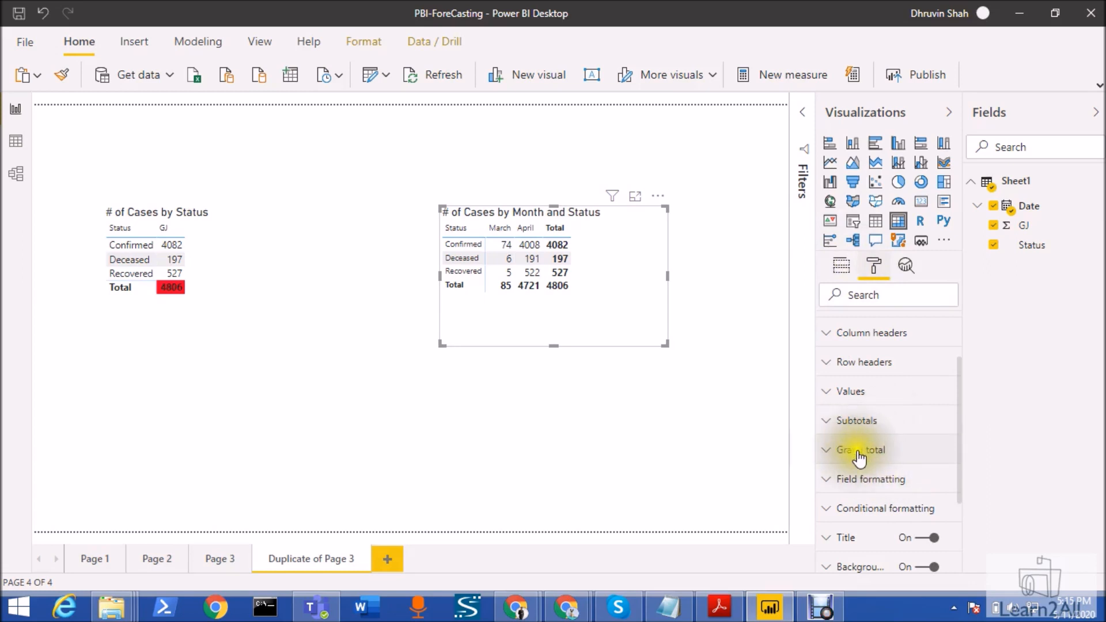
pyautogui.click(878, 509)
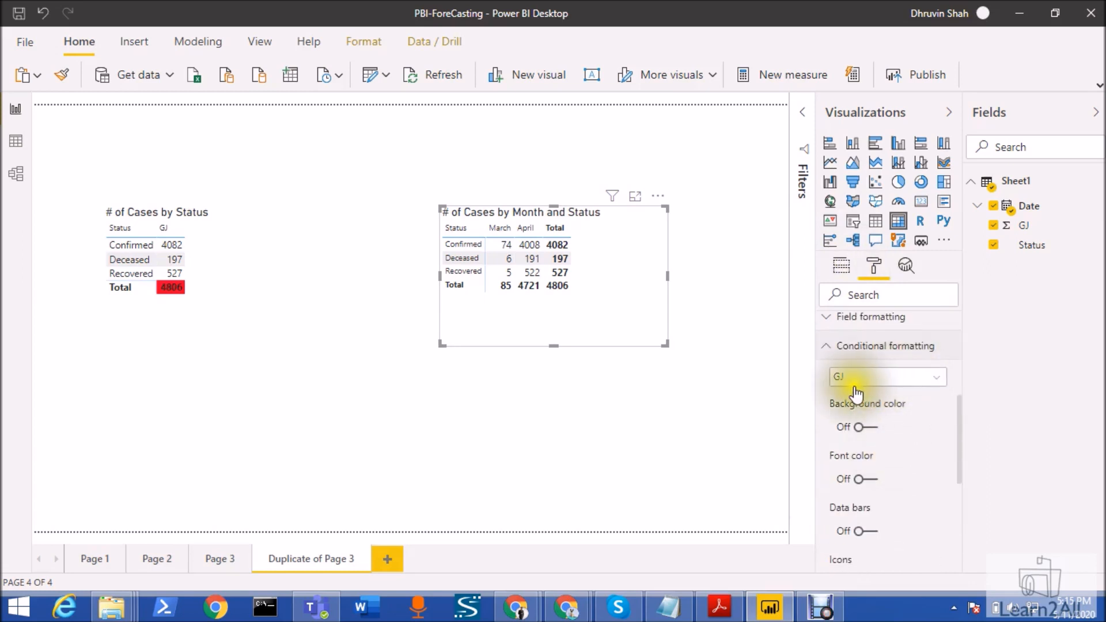
pyautogui.click(861, 427)
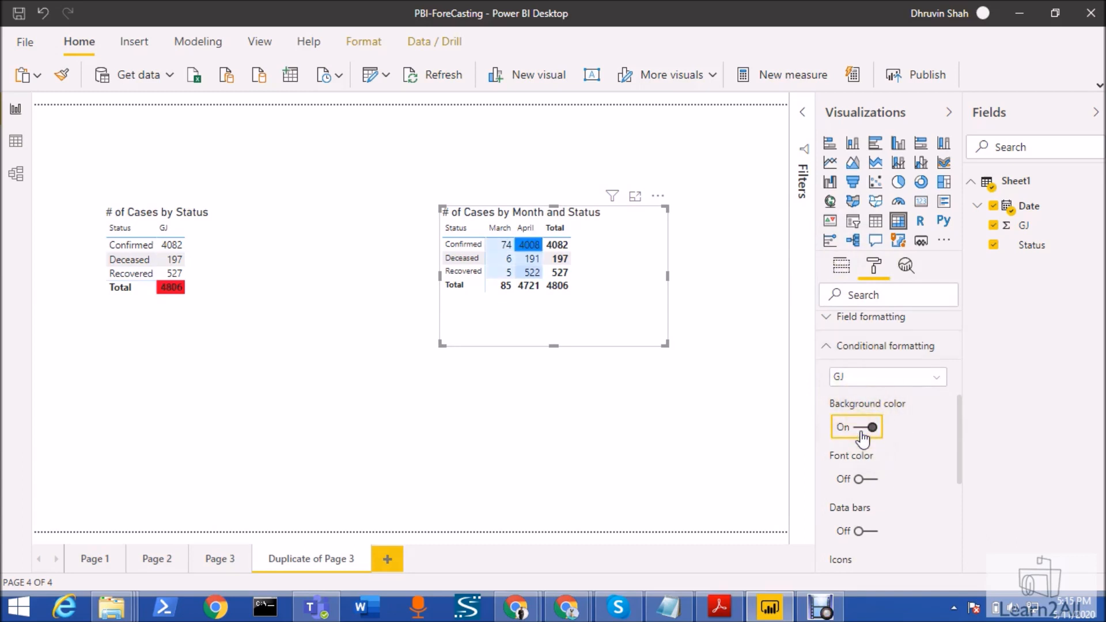
pyautogui.click(918, 461)
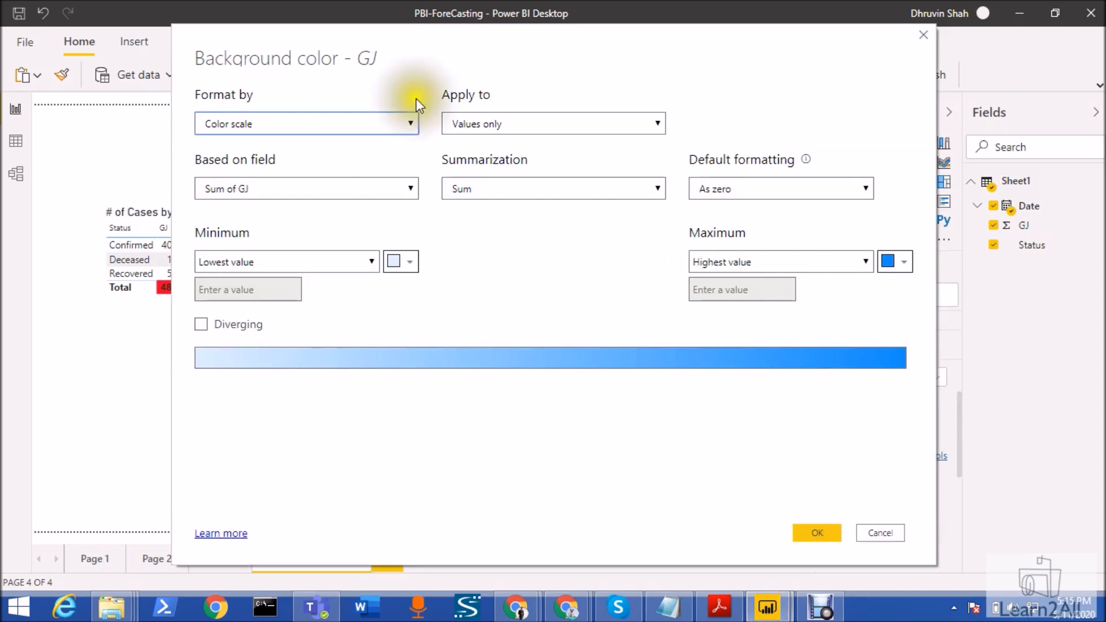
# Apply the matrix's GJ background color formatting to totals only and format it by rules
pyautogui.click(511, 128)
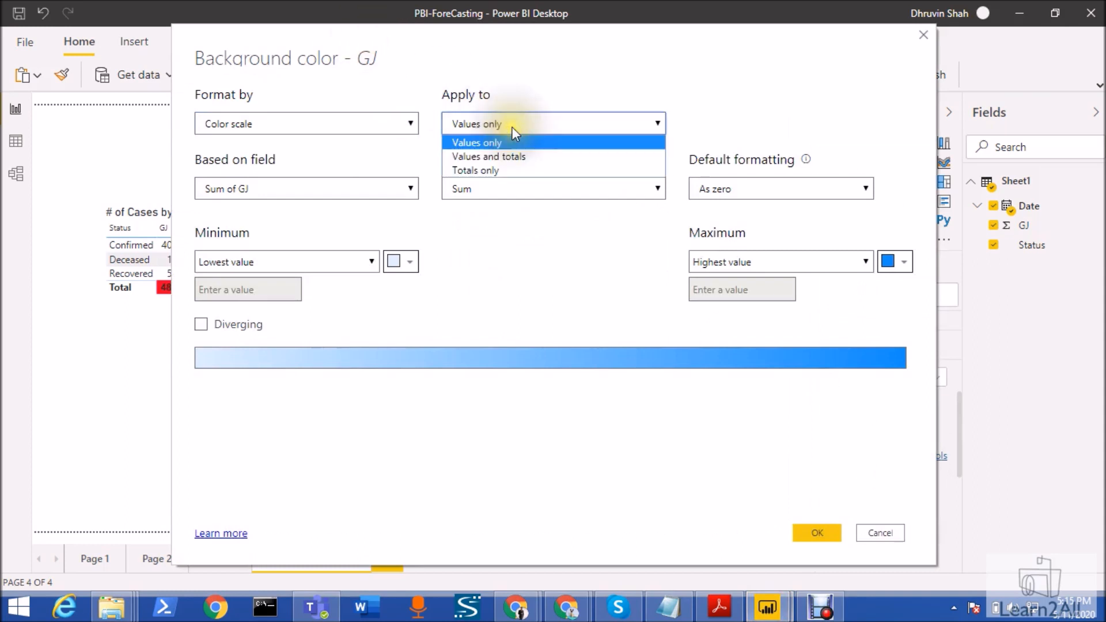
pyautogui.click(505, 171)
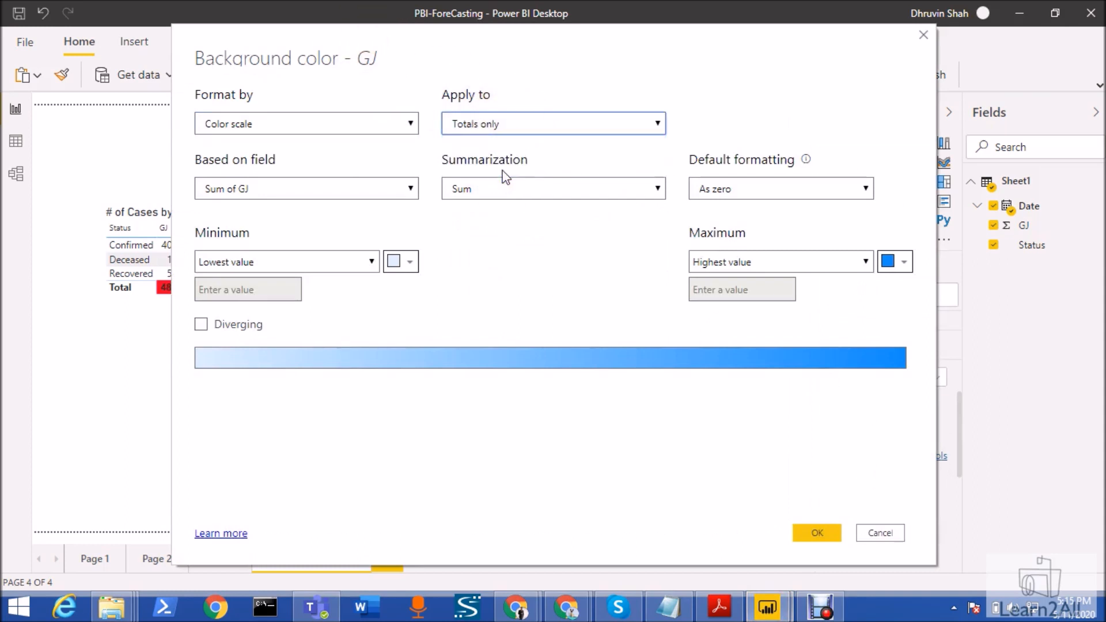
pyautogui.click(409, 123)
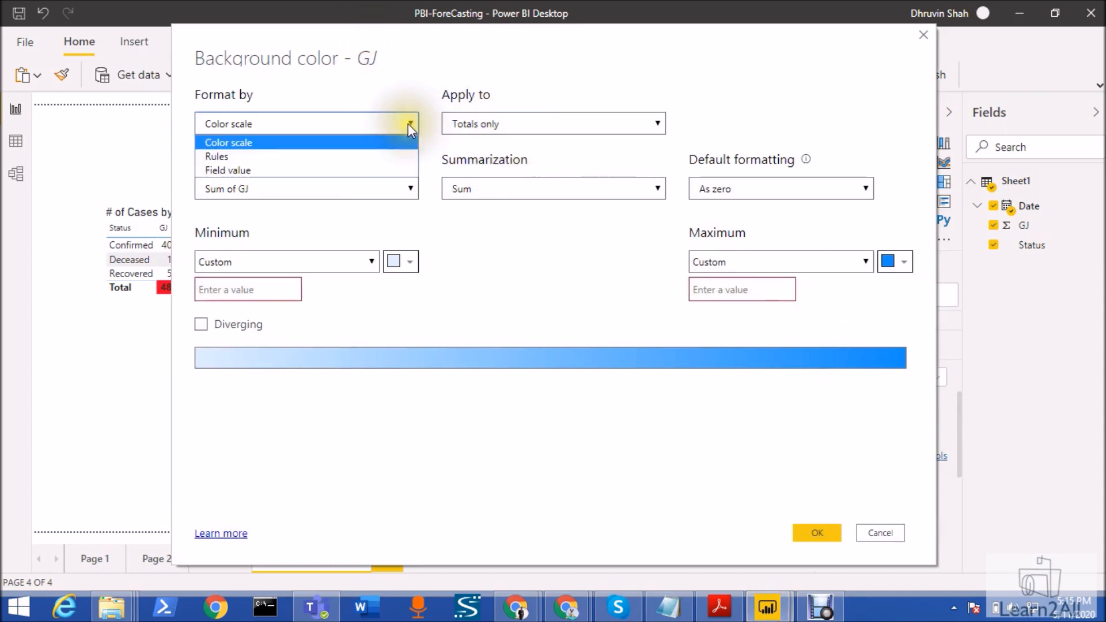
pyautogui.click(352, 156)
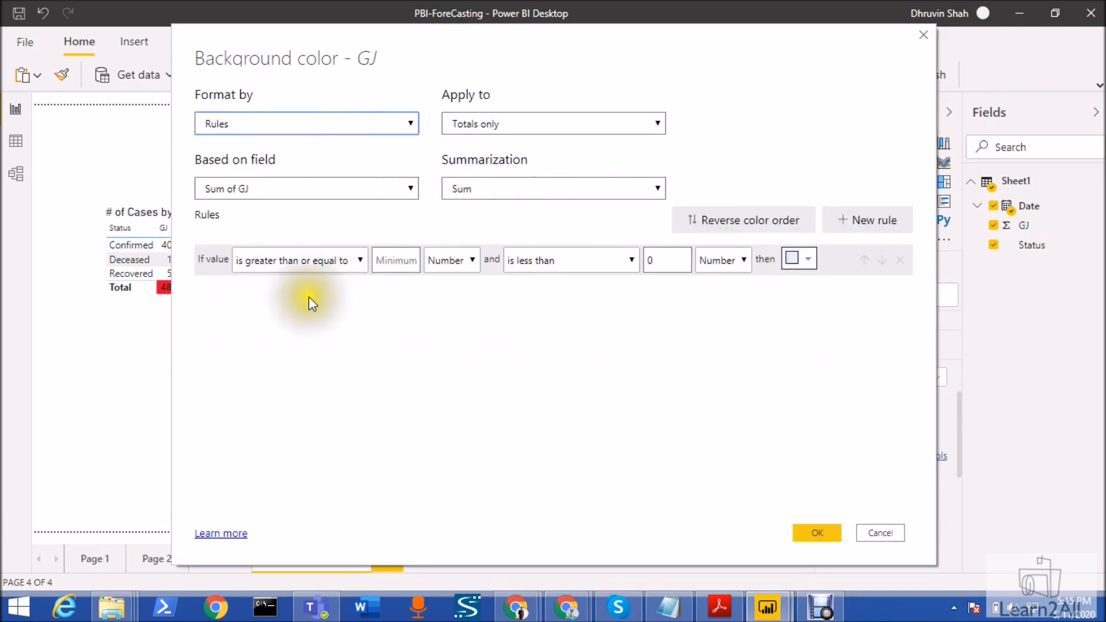
# Define the first rule so totals greater than or equal to 0 and less than 200 get a green background
pyautogui.click(381, 258)
pyautogui.write('0')
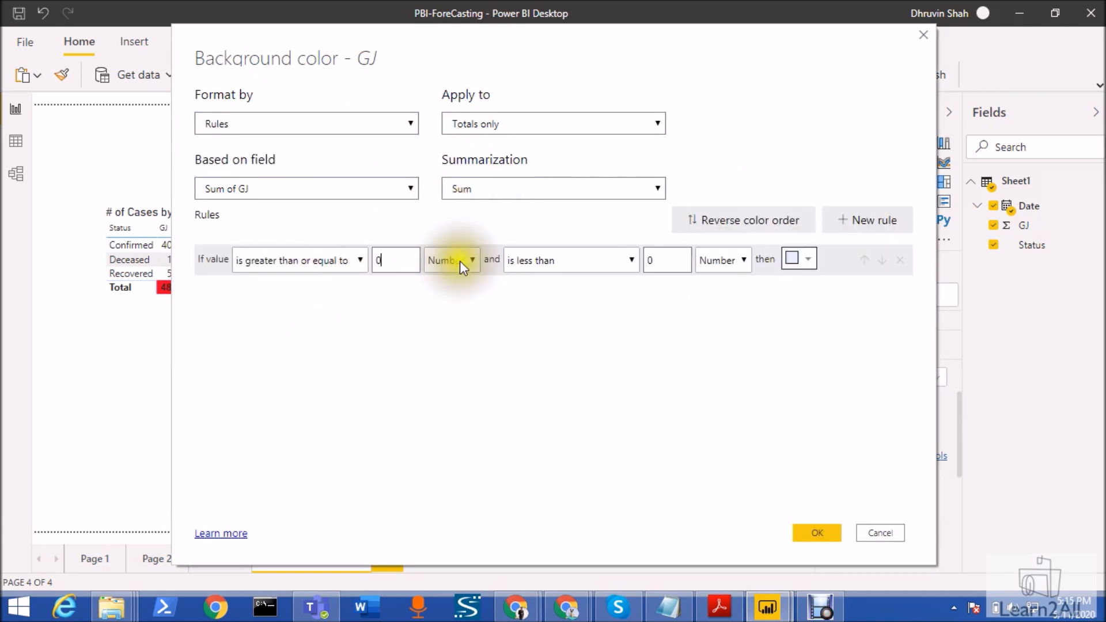
pyautogui.doubleClick(666, 257)
pyautogui.write('200')
pyautogui.click(804, 263)
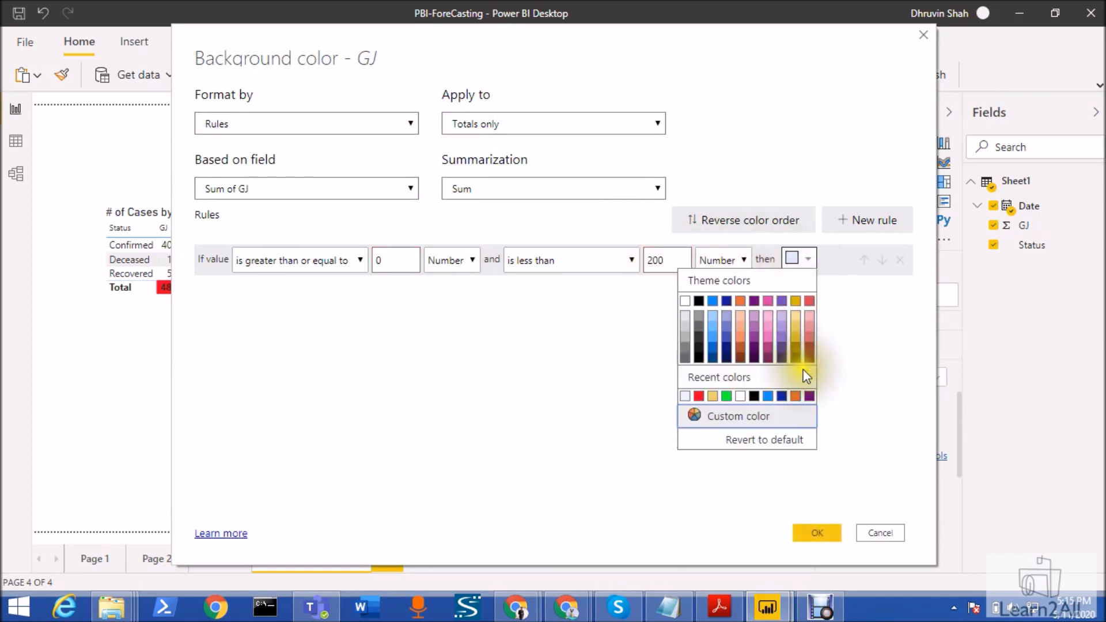
pyautogui.click(699, 392)
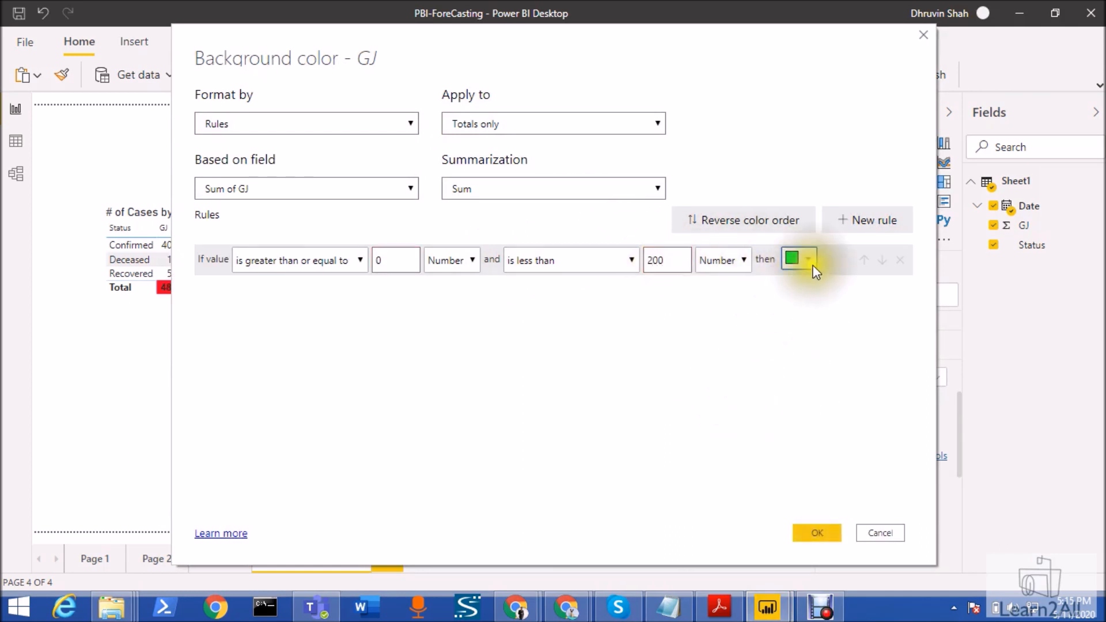
# Add a second rule giving totals from 200 to less than 3000 an orange background
pyautogui.click(866, 226)
pyautogui.click(395, 291)
pyautogui.write('200')
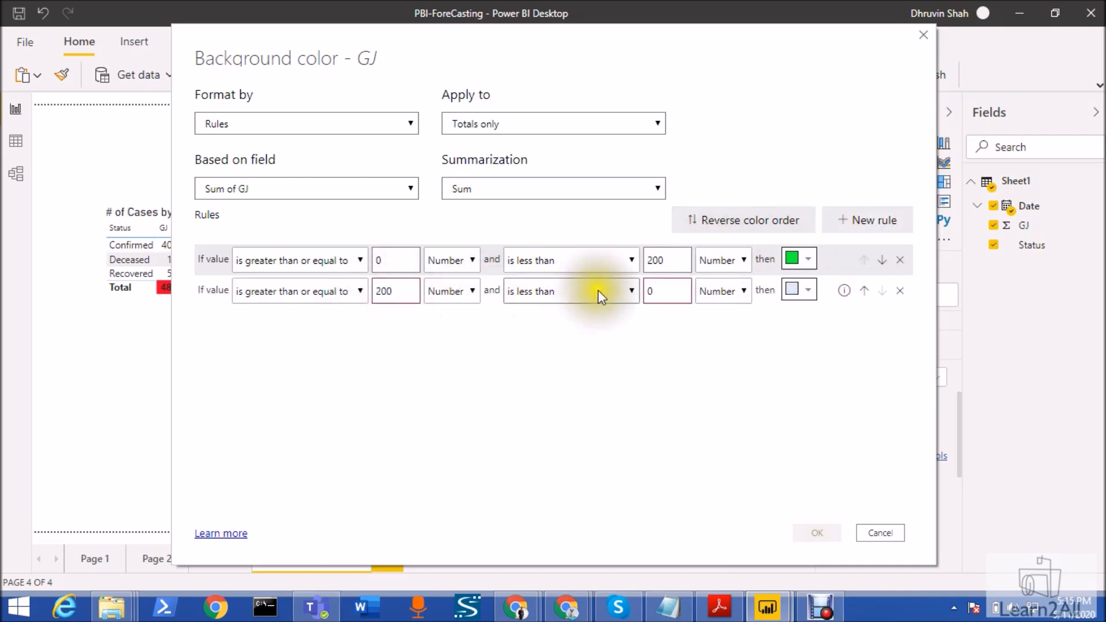
pyautogui.click(656, 288)
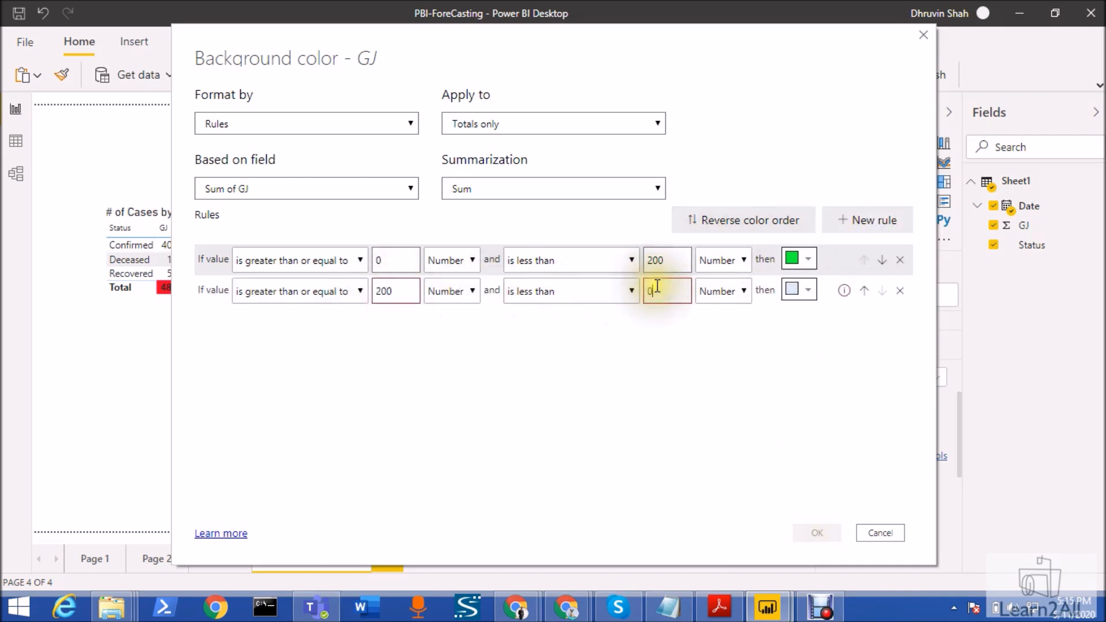
pyautogui.write('3000')
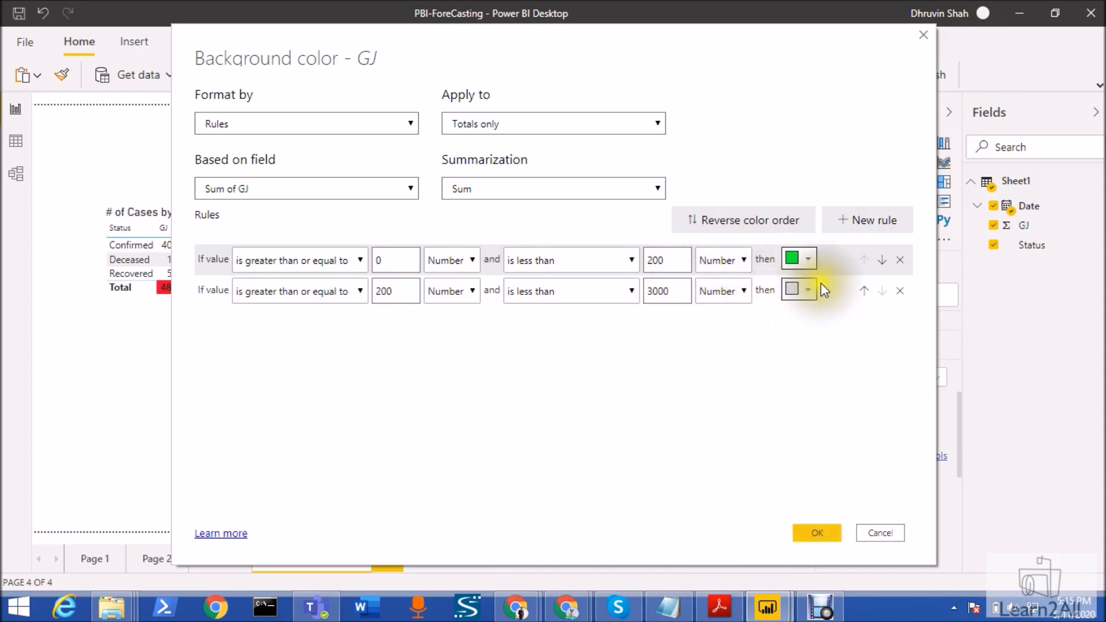
pyautogui.click(802, 291)
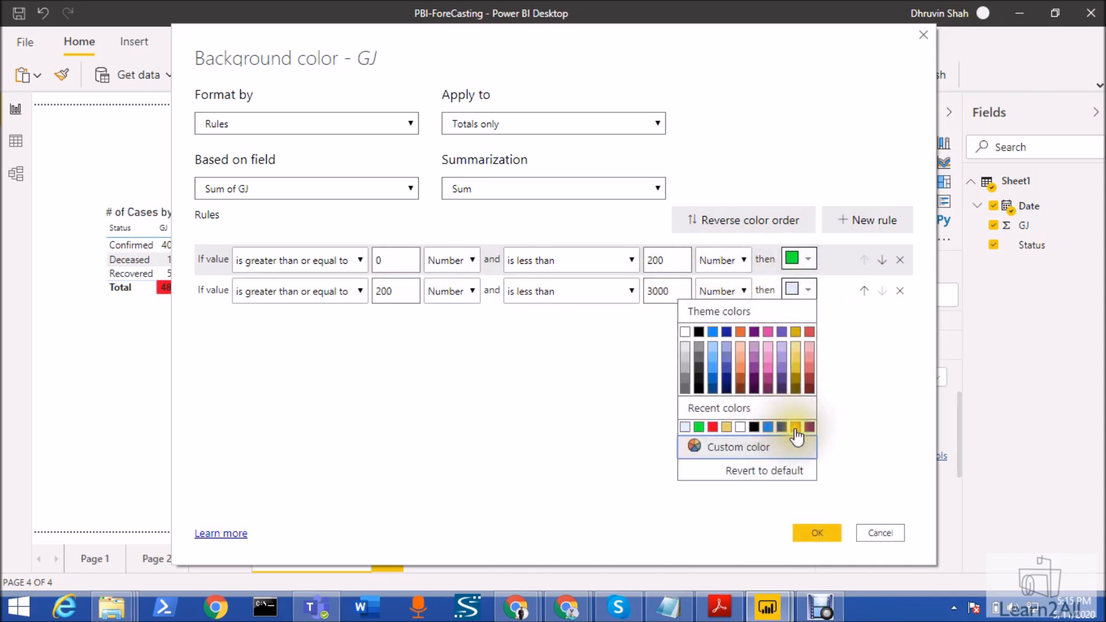
pyautogui.click(796, 427)
# Add a third rule giving totals from 3000 to less than 10000 a red background, and apply the rules to the matrix
pyautogui.click(877, 230)
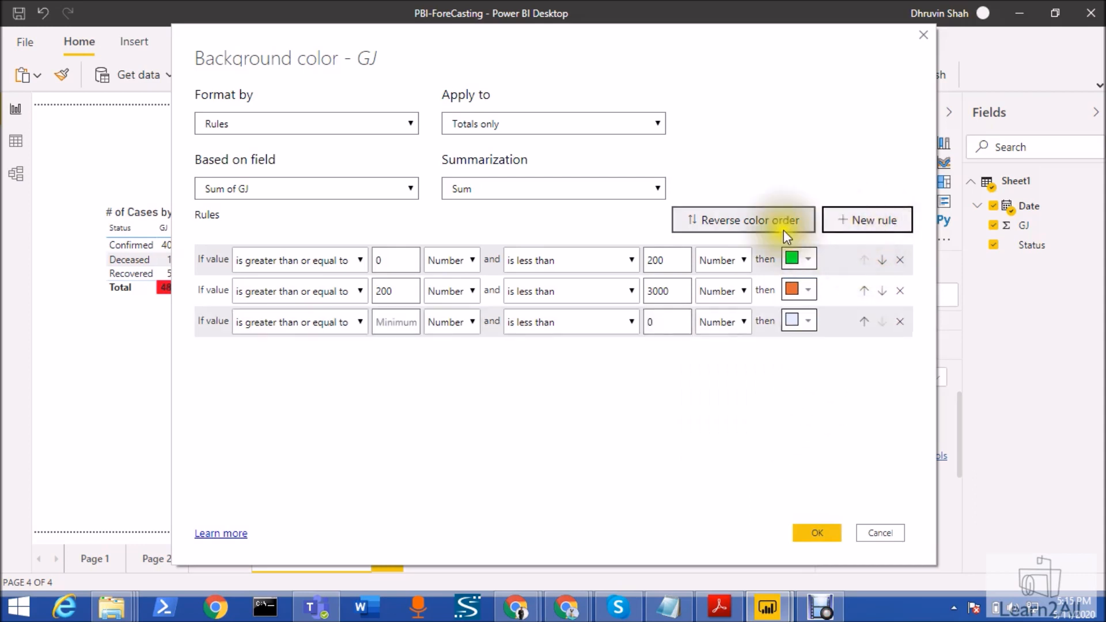
pyautogui.click(409, 320)
pyautogui.write('3000')
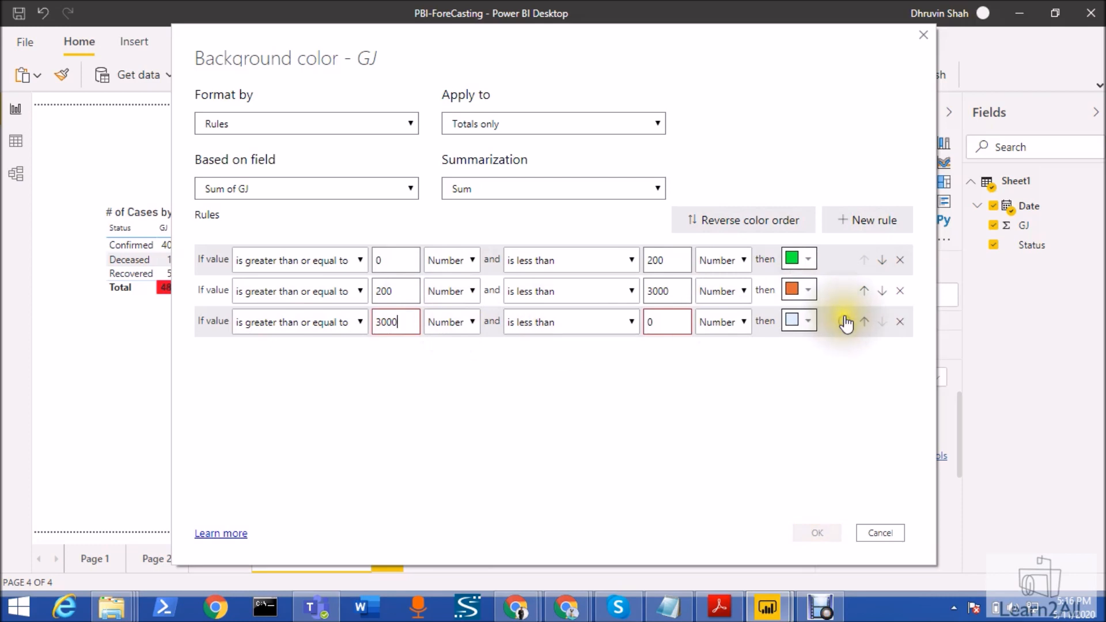
pyautogui.doubleClick(654, 323)
pyautogui.write('10000')
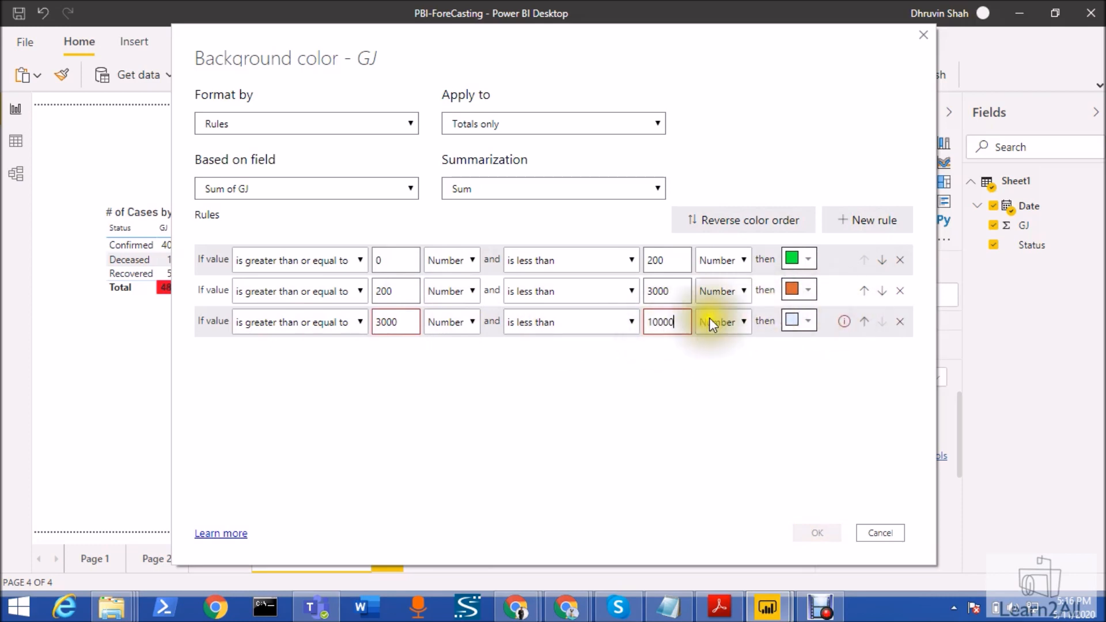
pyautogui.click(806, 321)
pyautogui.click(731, 459)
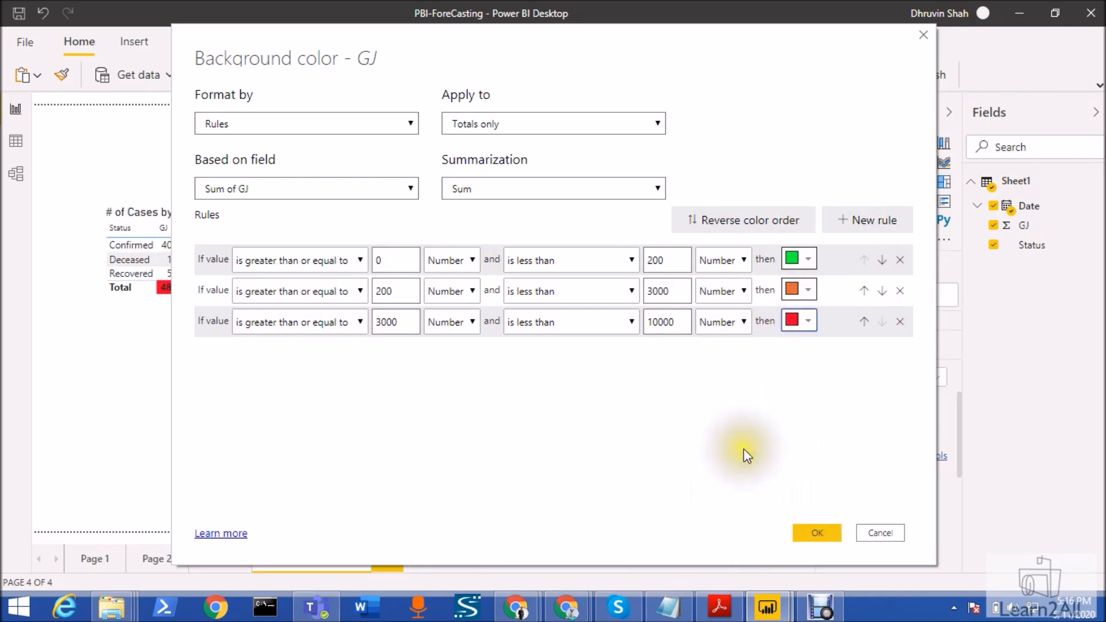
pyautogui.click(806, 534)
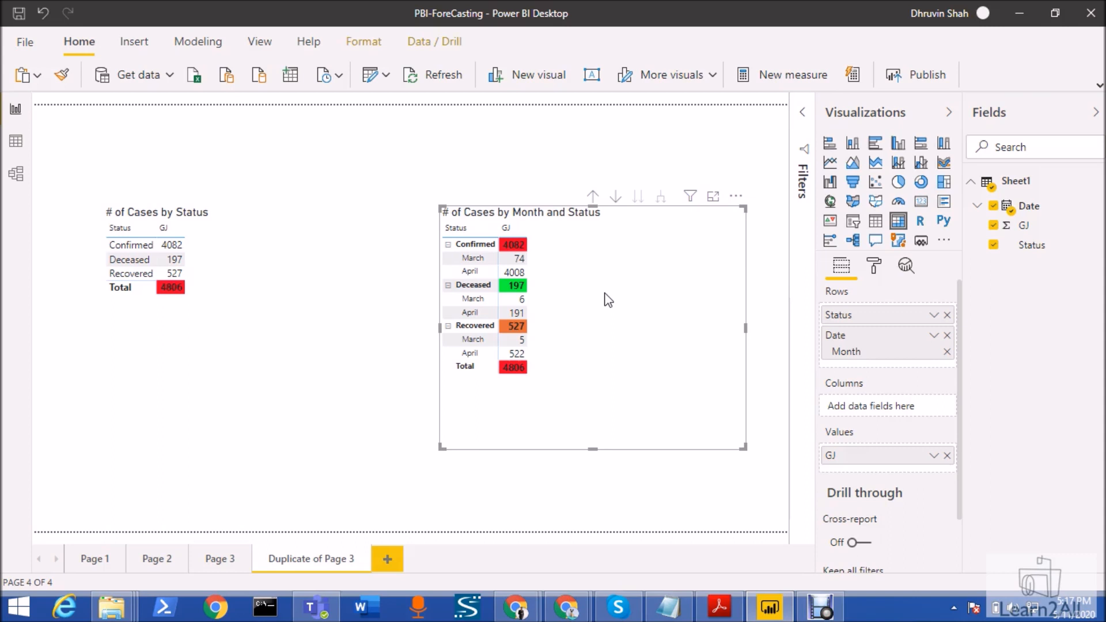
# Review the conditional formatting options in the matrix's format settings
pyautogui.click(874, 266)
pyautogui.scroll(-3, 878, 345)
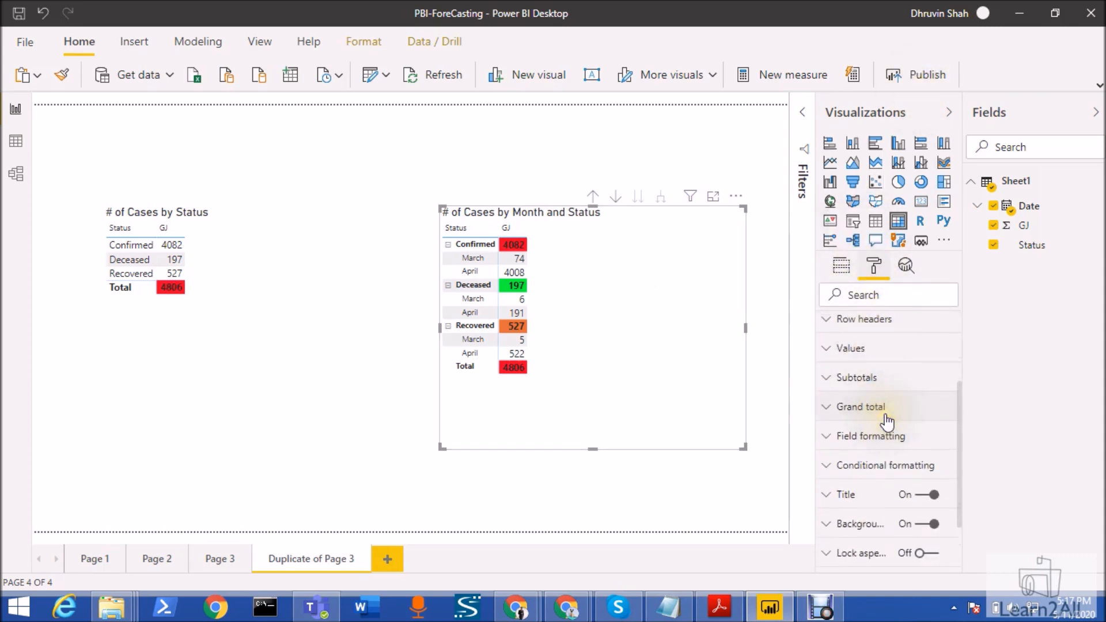
pyautogui.click(834, 466)
pyautogui.scroll(-3, 869, 432)
pyautogui.scroll(-1, 868, 431)
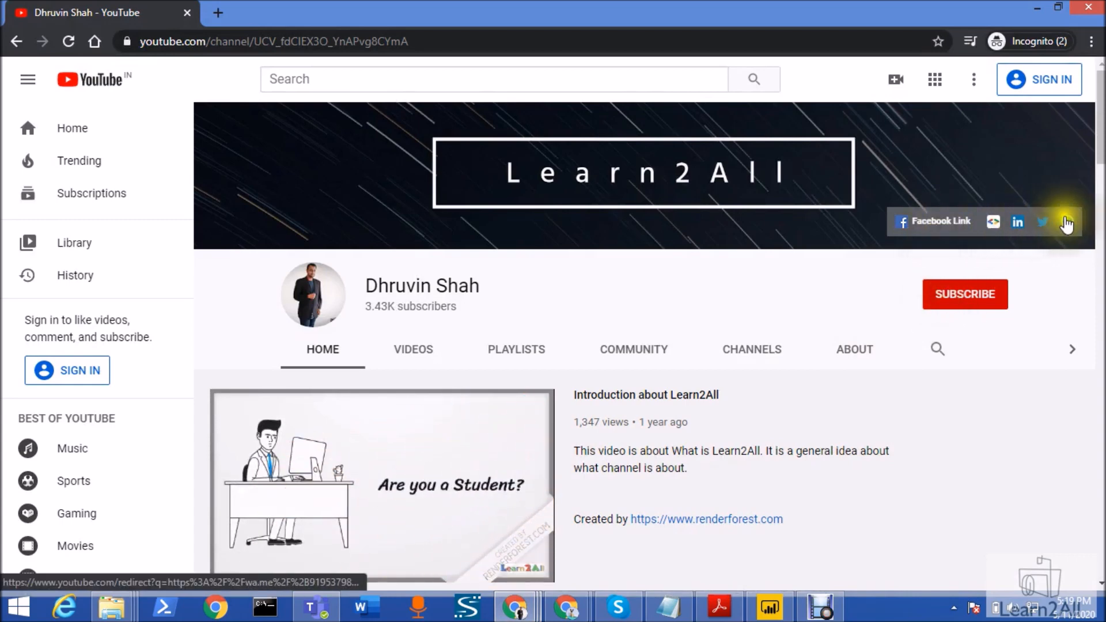
# View the Learn2All group's daily updates form linked from the YouTube channel banner, and close it
pyautogui.click(999, 229)
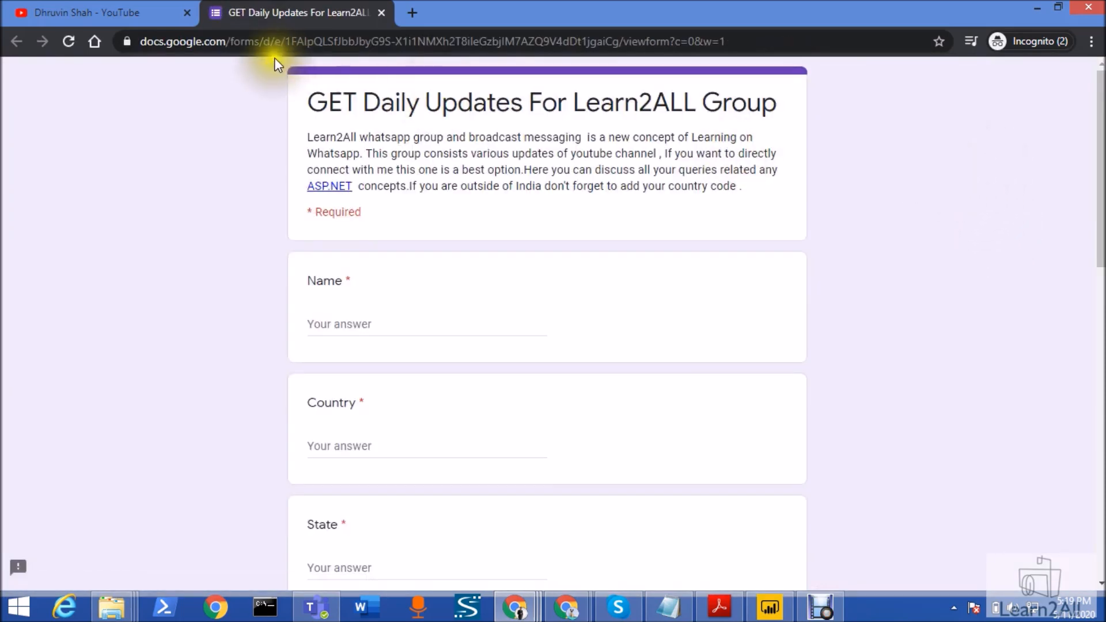
pyautogui.click(379, 12)
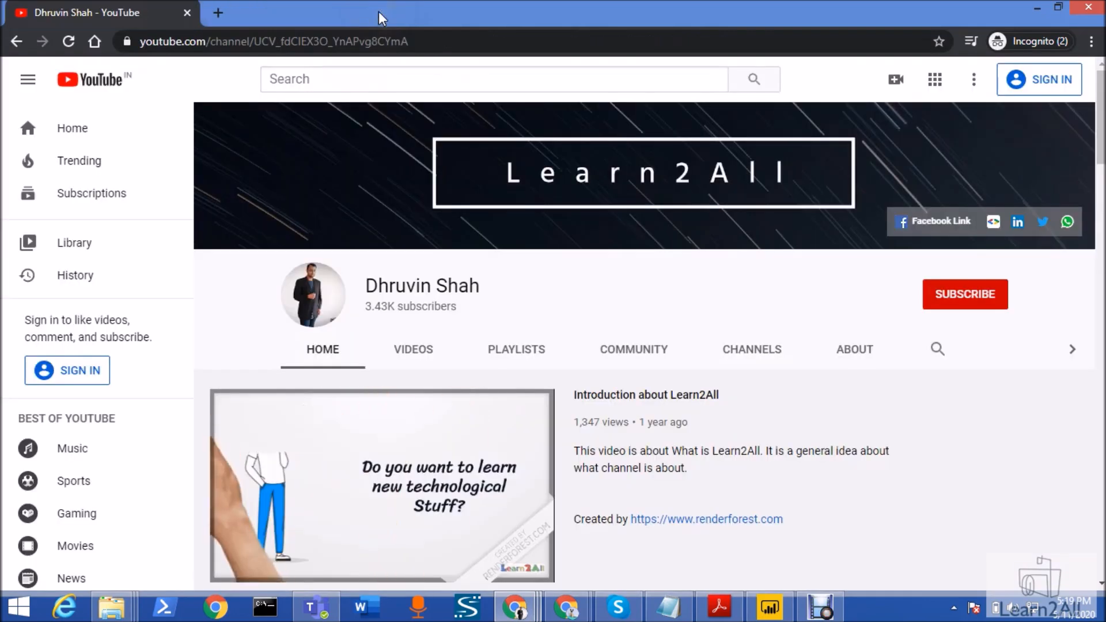